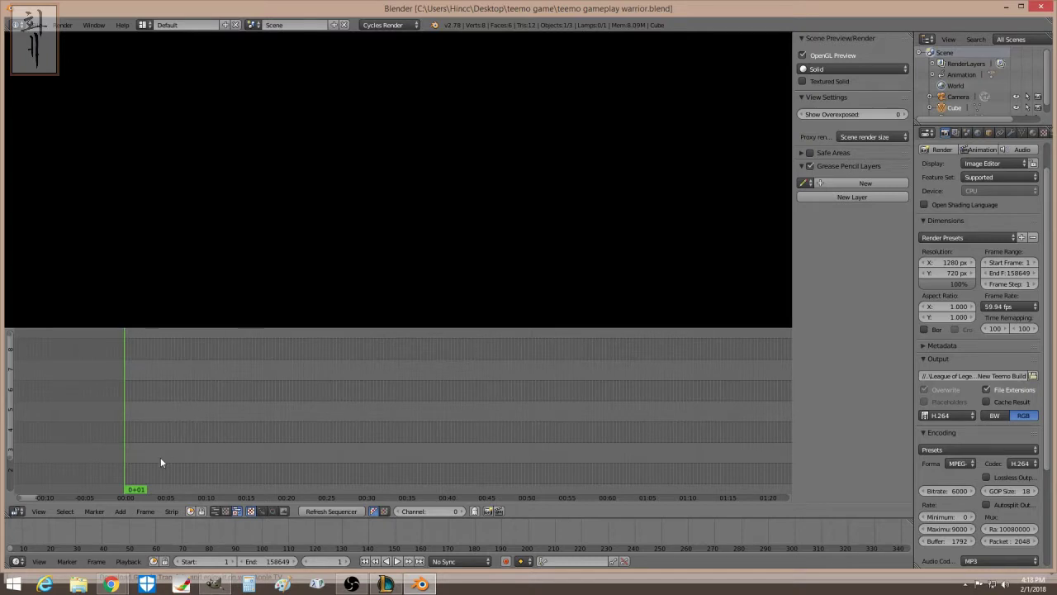
Add 'Spring Festival of LXs (SF10) 2015 song.mp4' to the sequencer as a movie strip.
click(120, 510)
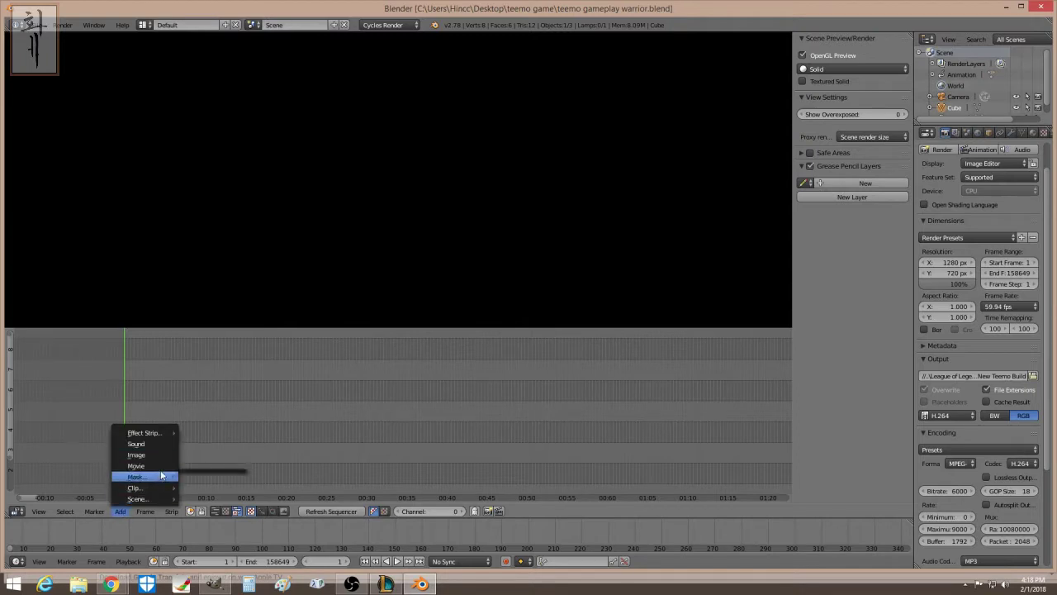
click(159, 471)
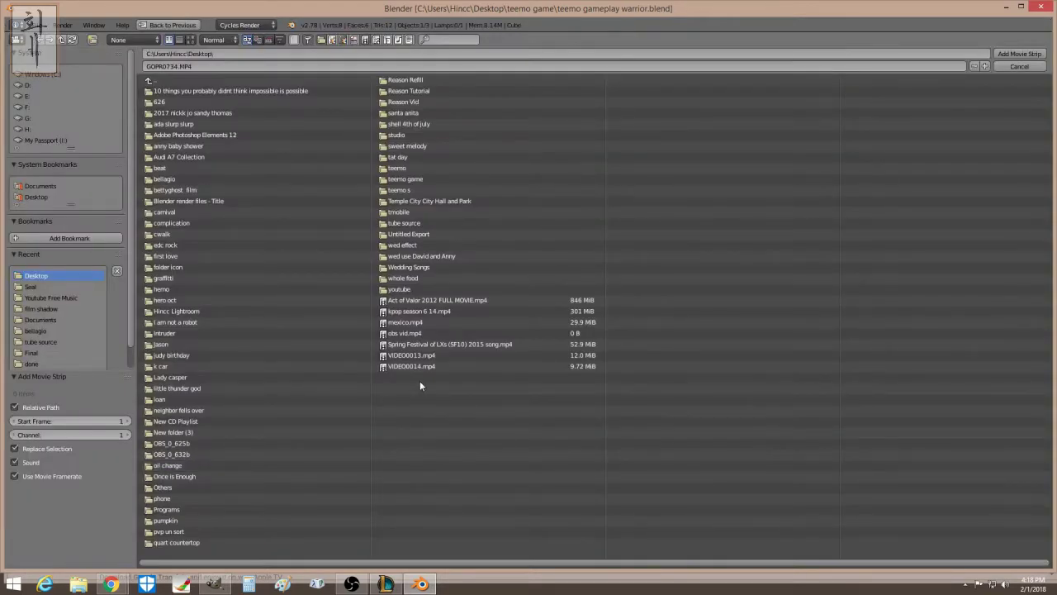
click(423, 345)
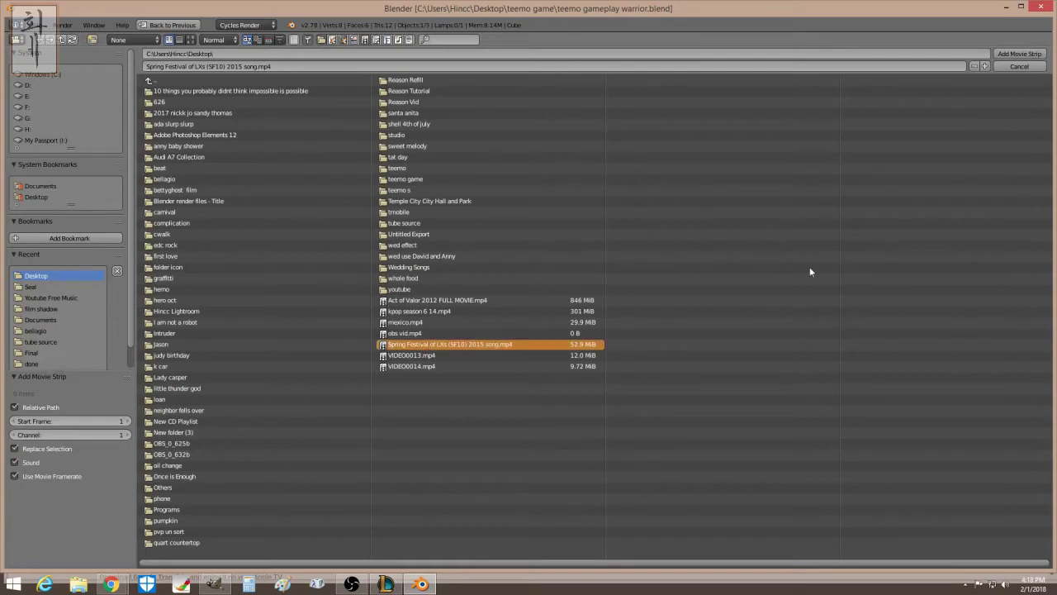
click(1017, 54)
Turn on Draw Waveform for the song's sound strip and move the playhead to frame 929.
click(170, 444)
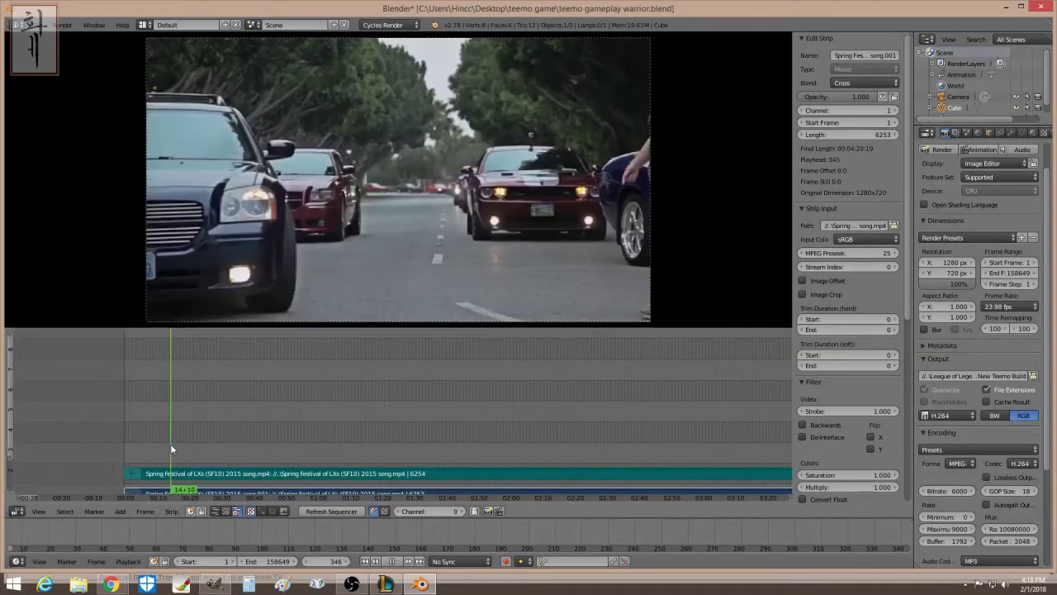
click(198, 472)
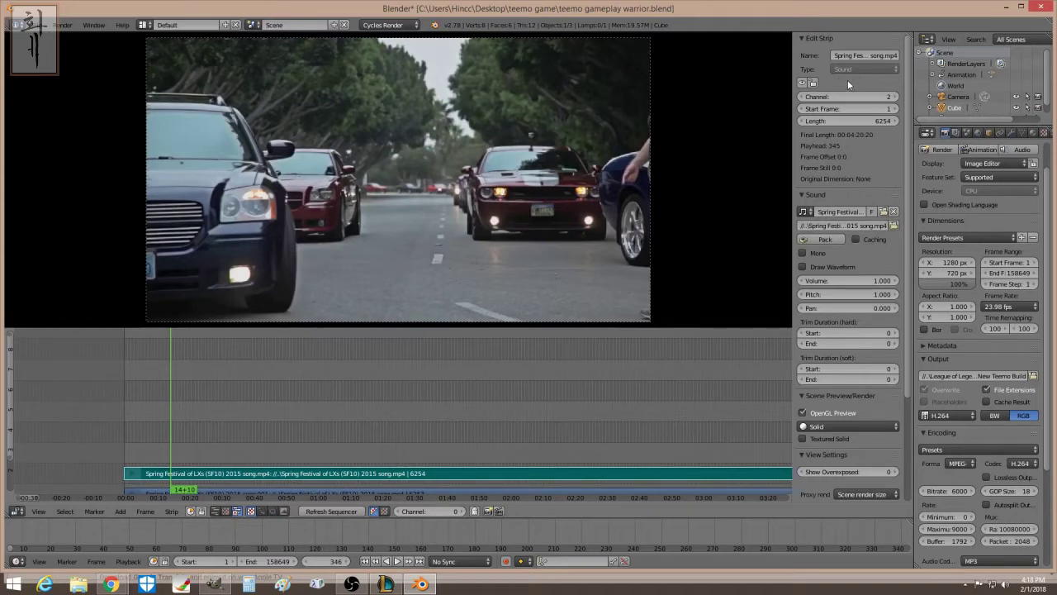
click(803, 267)
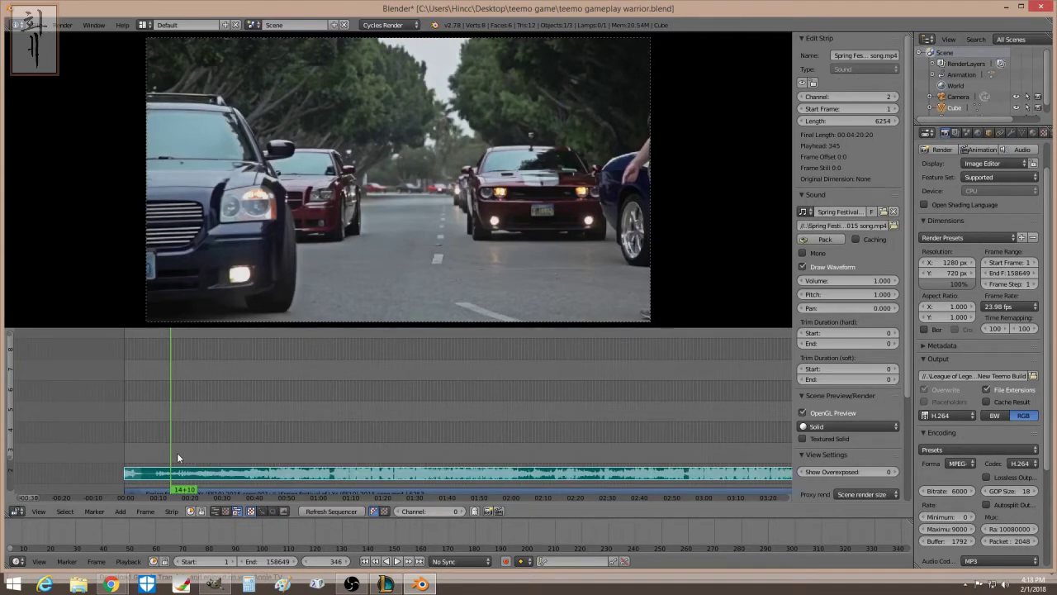
scroll(218, 455, up, 2)
scroll(228, 450, up, 3)
scroll(230, 450, down, 1)
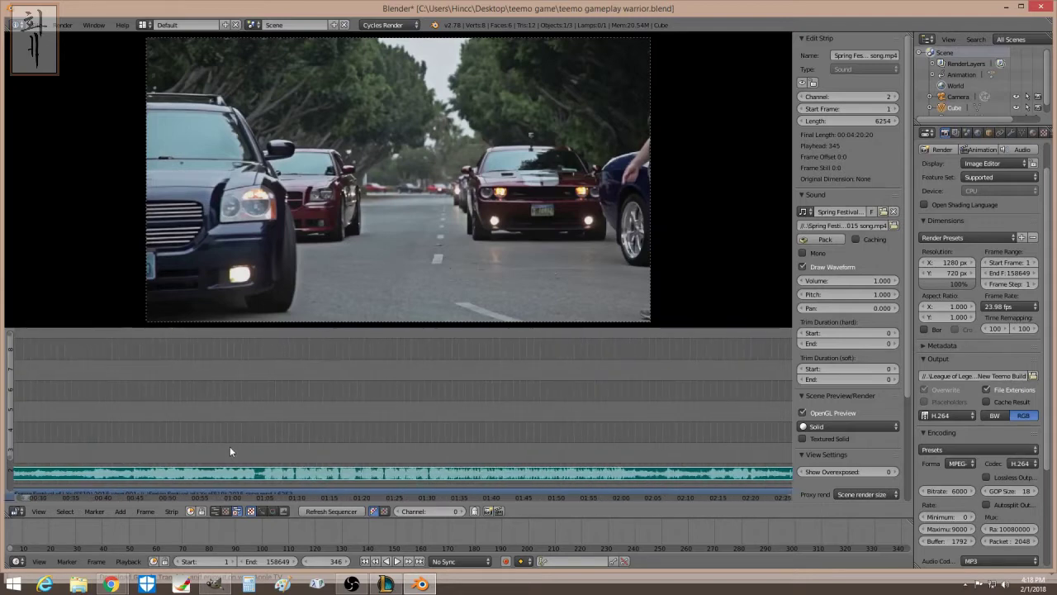
click(68, 451)
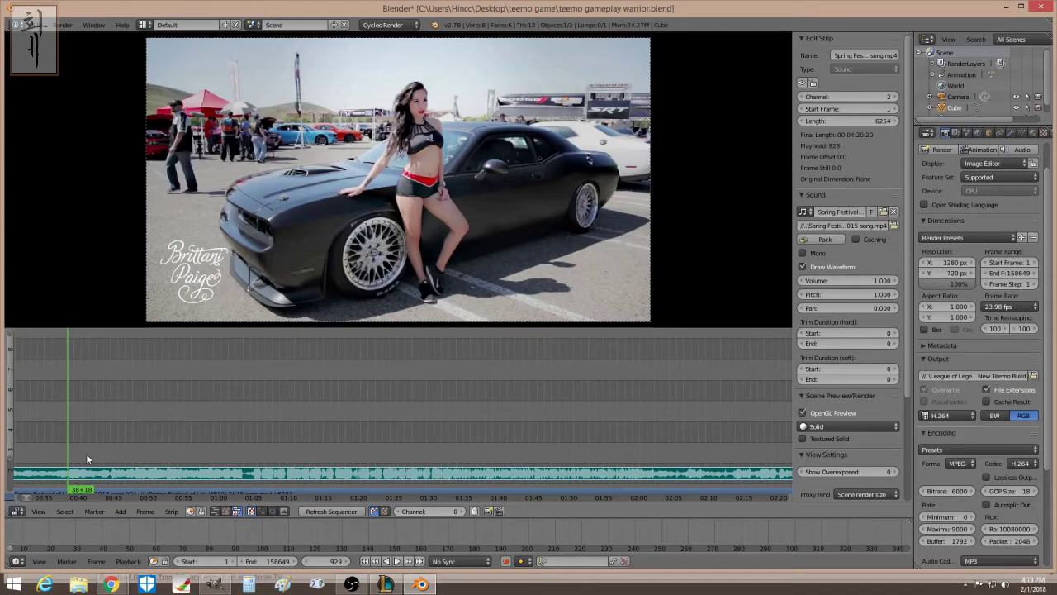
Add a 596-frame 'Screw You' text strip with Location Y 0.03 and Size 48.
click(120, 510)
mouse_move(143, 433)
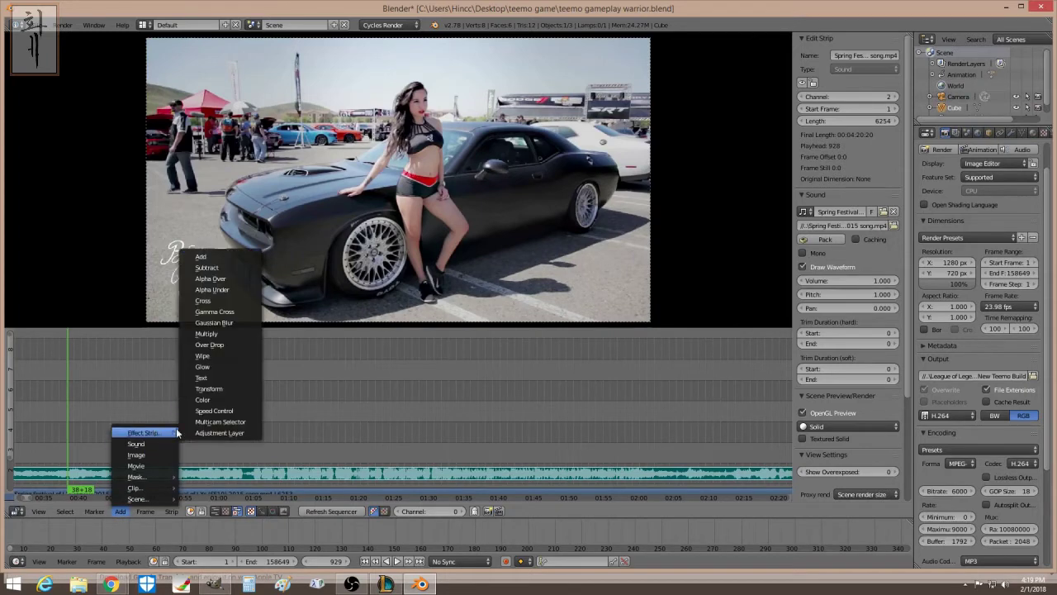
click(214, 379)
drag(816, 136, 859, 136)
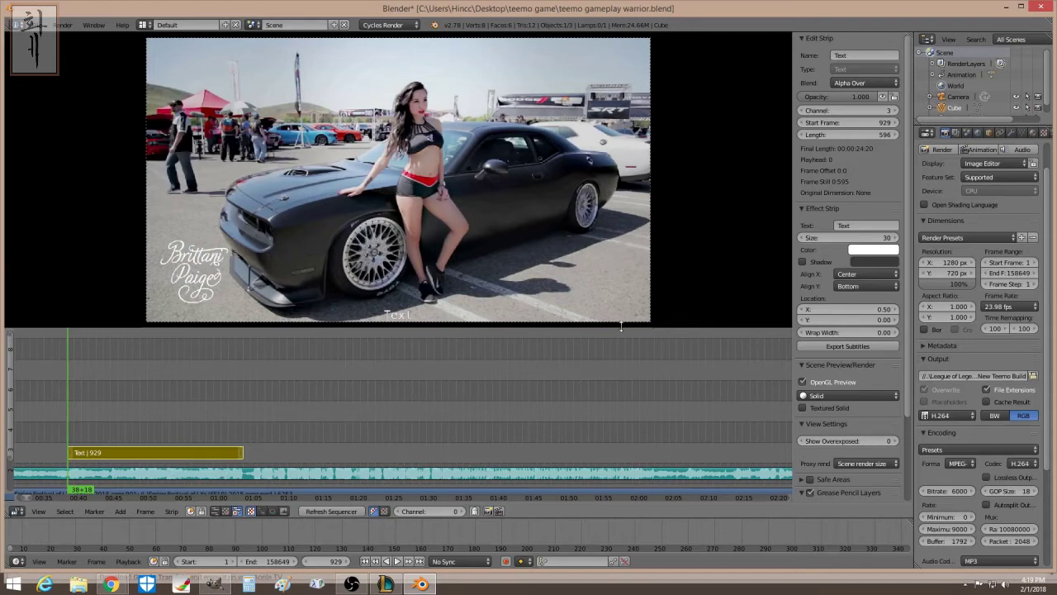
click(844, 226)
text(Screw You)
key(Return)
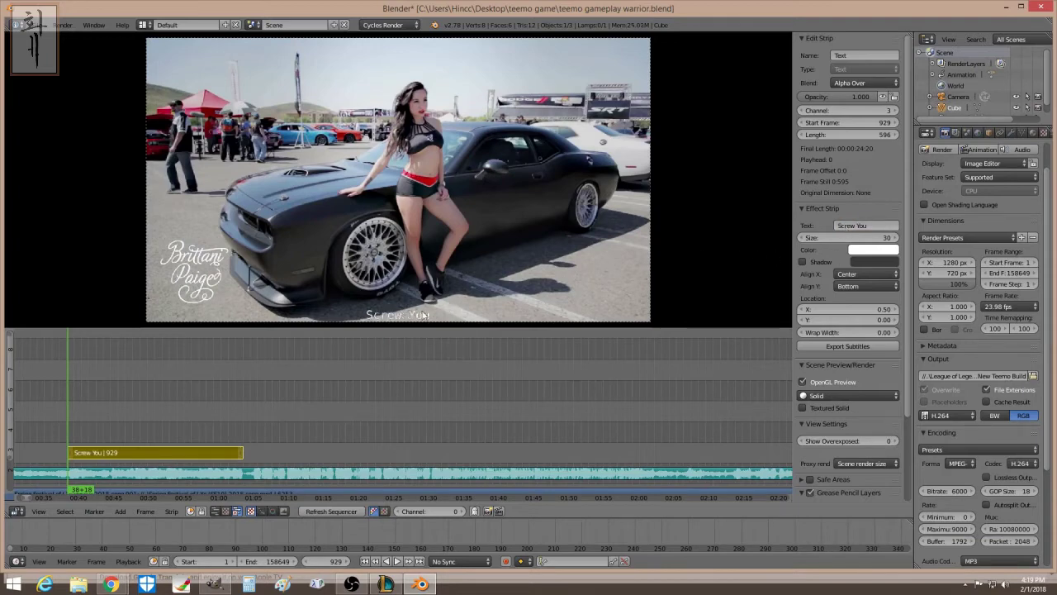
mouse_move(825, 320)
mouse_down()
mouse_move(859, 320)
mouse_move(826, 321)
mouse_up()
text(0.03)
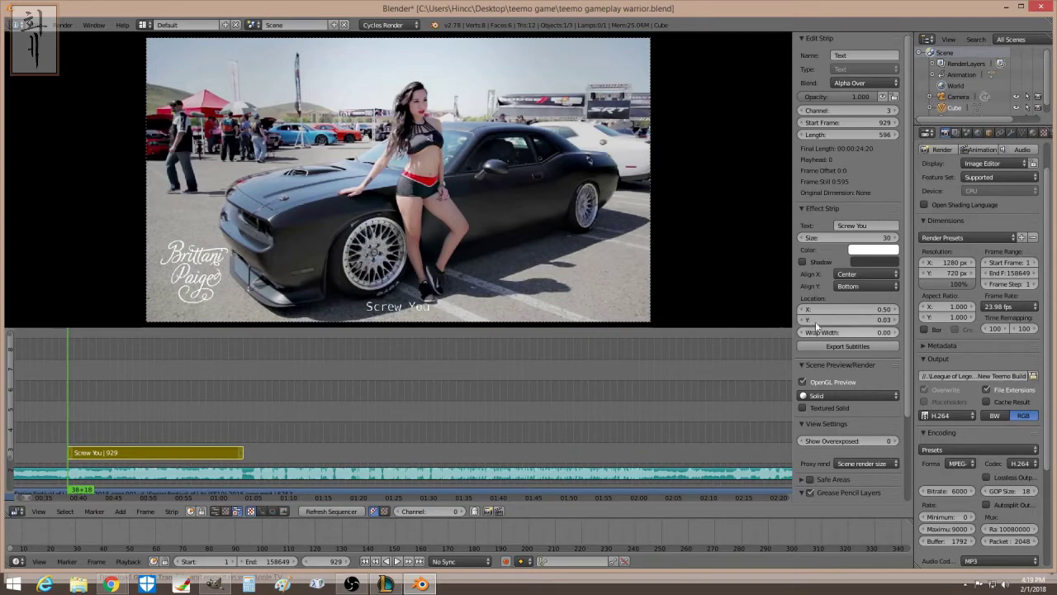
drag(826, 237, 867, 237)
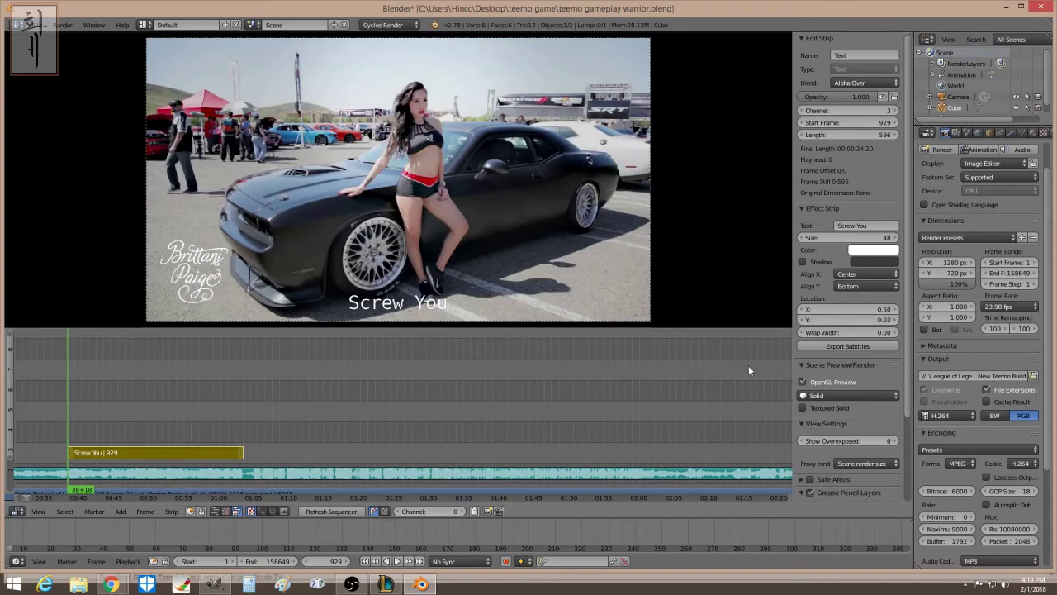
Try black and lavender caption colours, return to white, and lower opacity to 0.511.
click(869, 249)
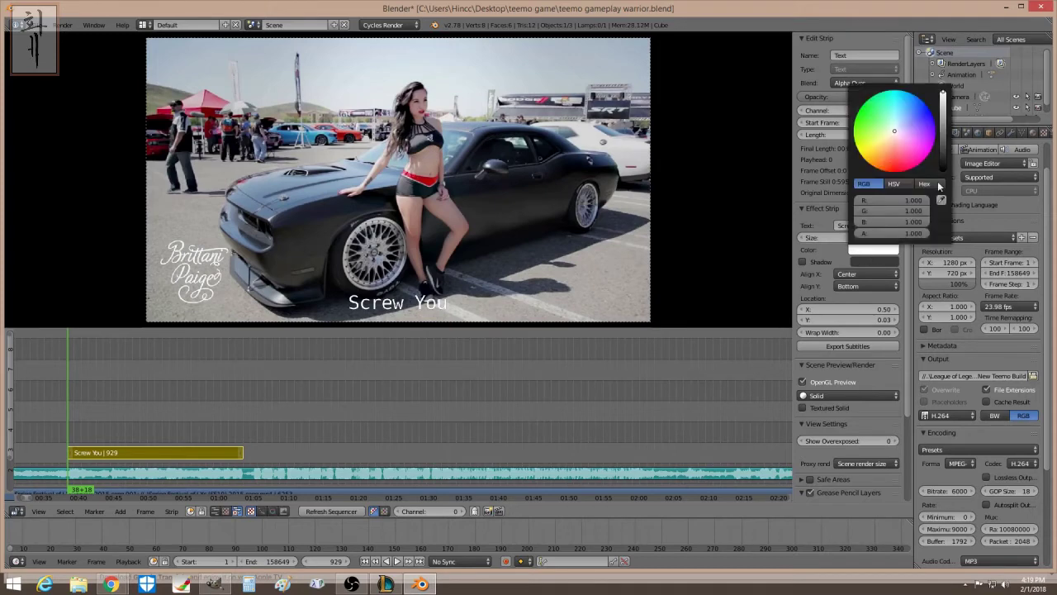
mouse_move(946, 158)
mouse_down()
mouse_move(943, 170)
mouse_move(943, 100)
mouse_up()
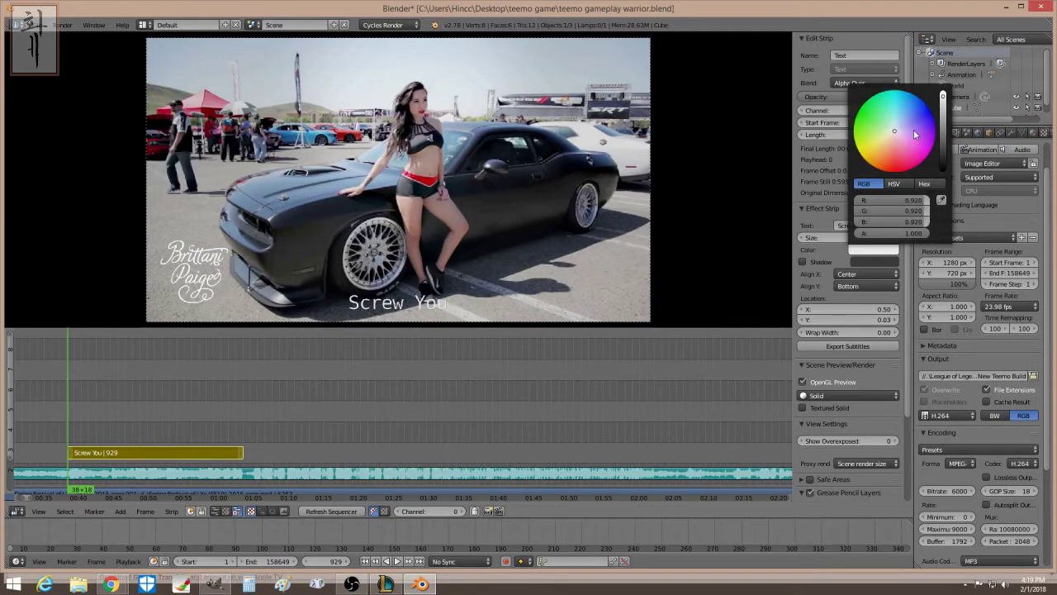
click(916, 134)
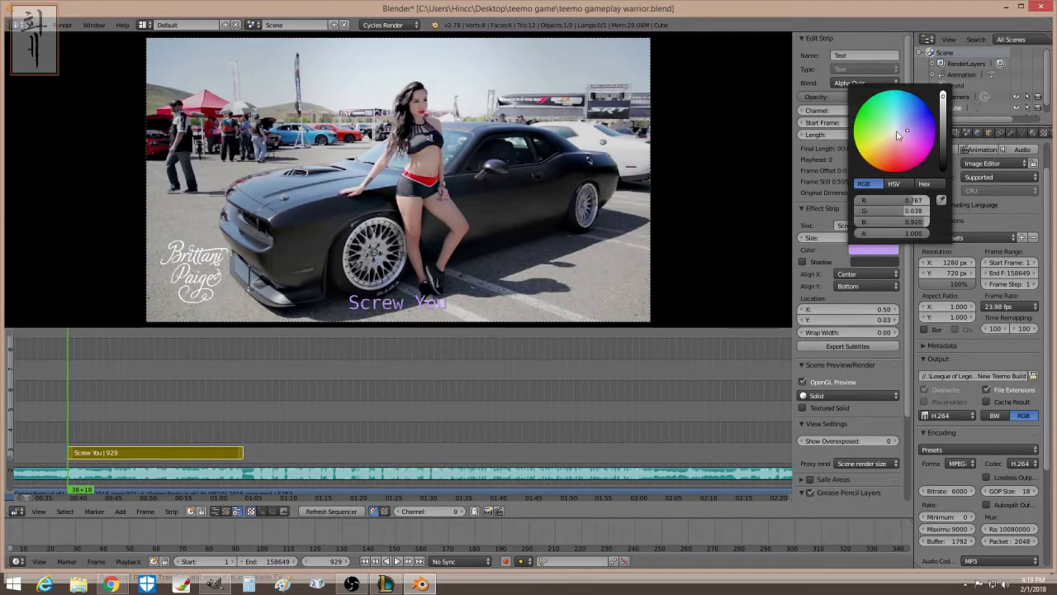
click(897, 133)
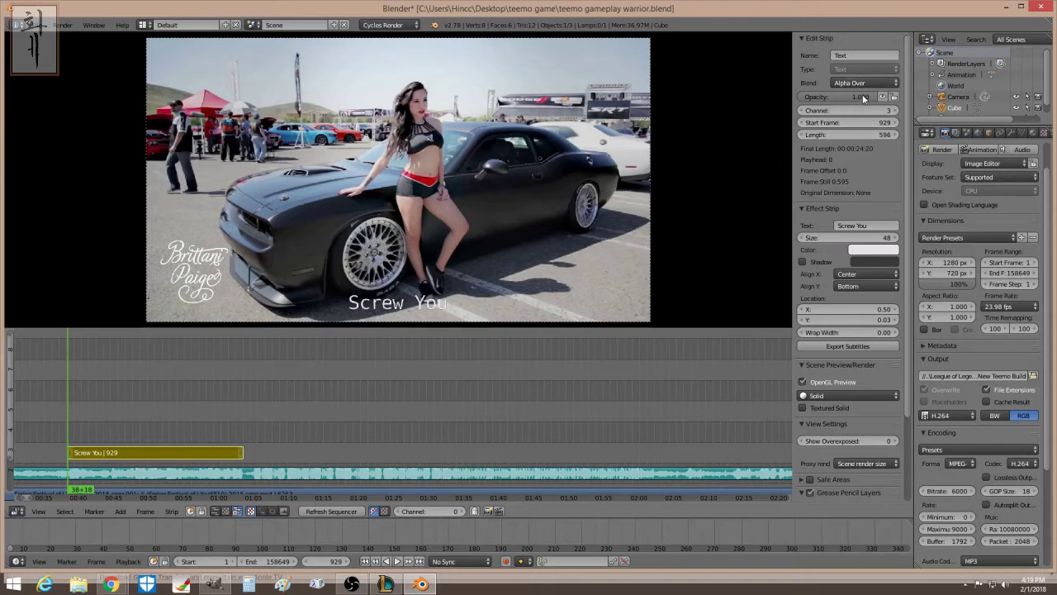
drag(841, 96, 808, 97)
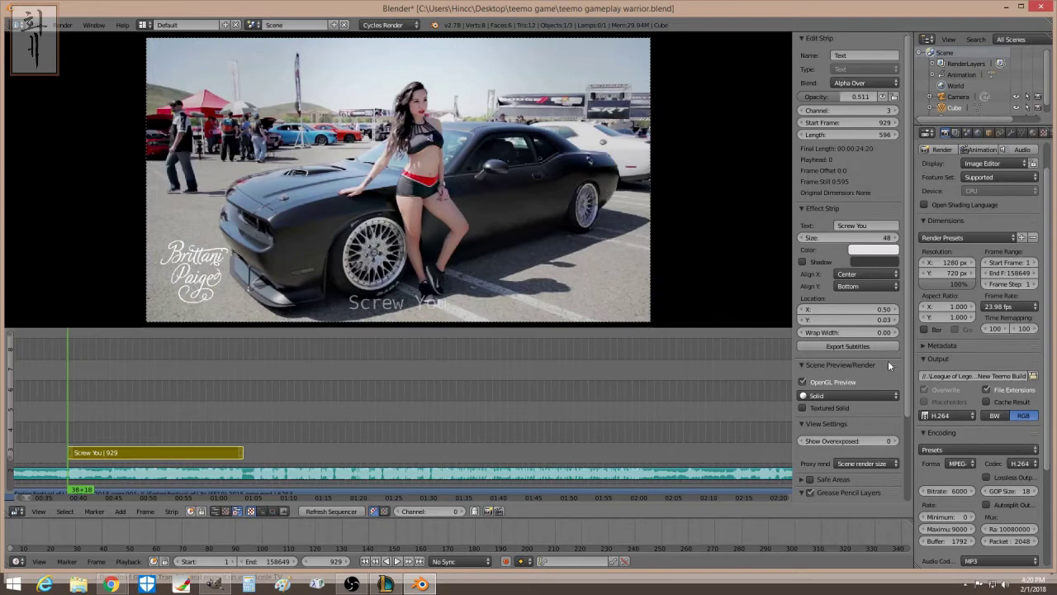
Toggle the caption's Shadow checkbox on, then off again.
click(816, 264)
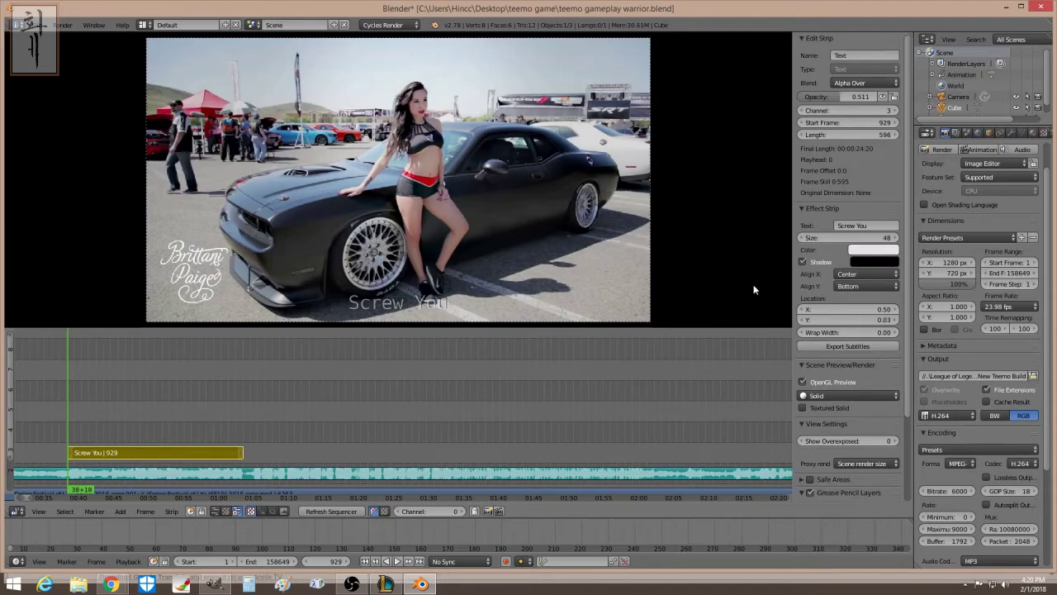
click(816, 263)
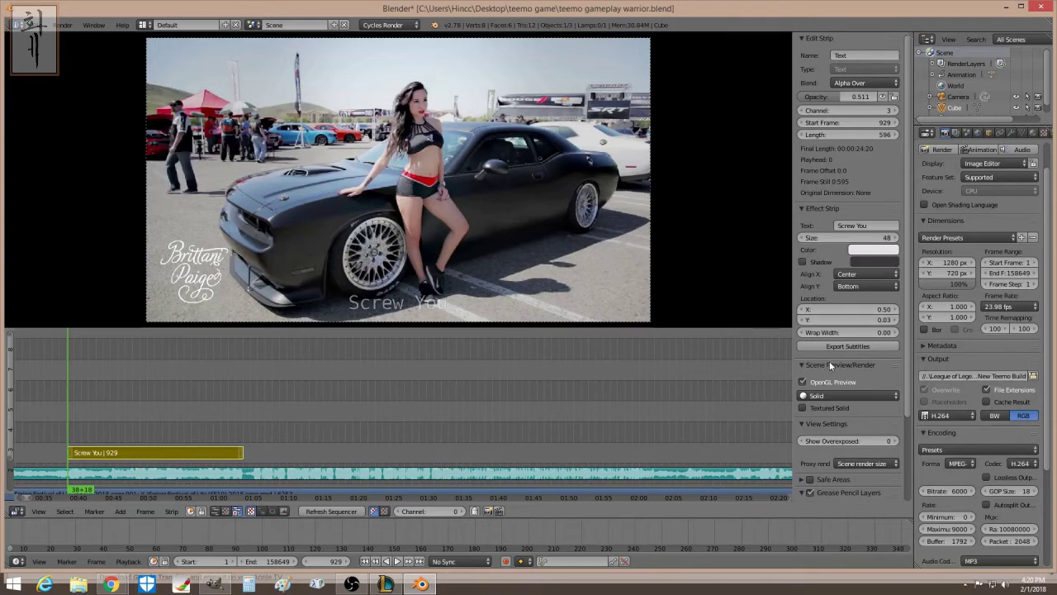
scroll(829, 361, down, 2)
scroll(832, 358, down, 1)
scroll(832, 355, up, 2)
scroll(832, 351, up, 1)
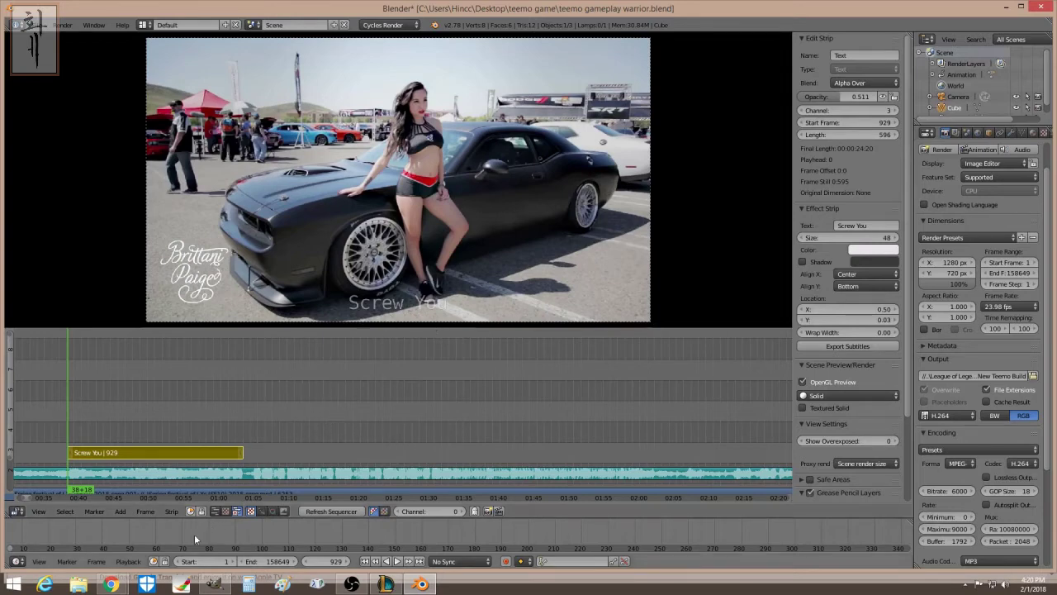
mouse_move(111, 584)
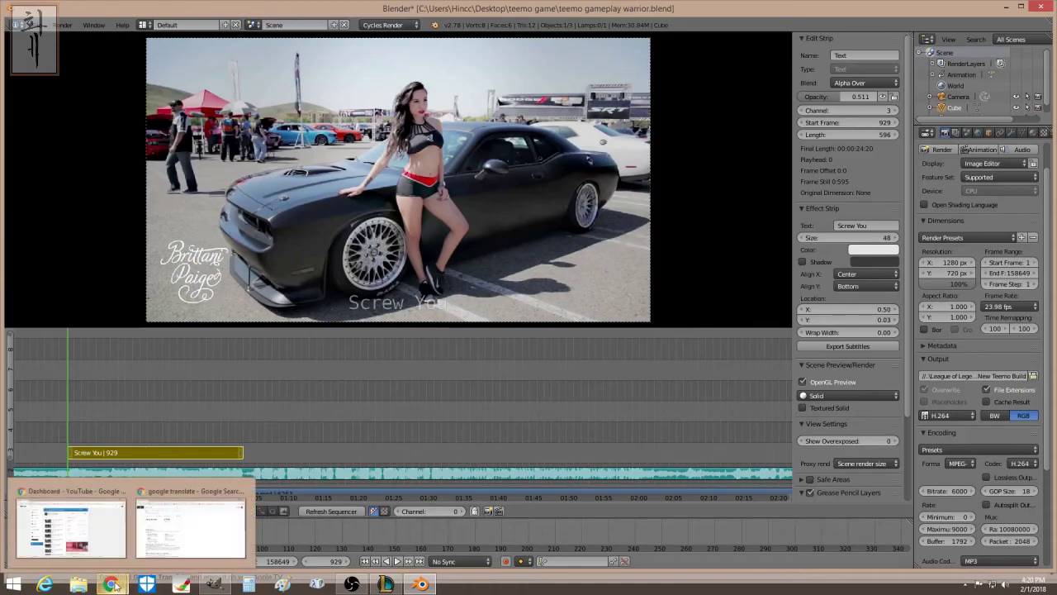
Translate 'screw you' to Simplified Chinese in Google Translate and highlight the result 去你的.
click(194, 524)
click(193, 266)
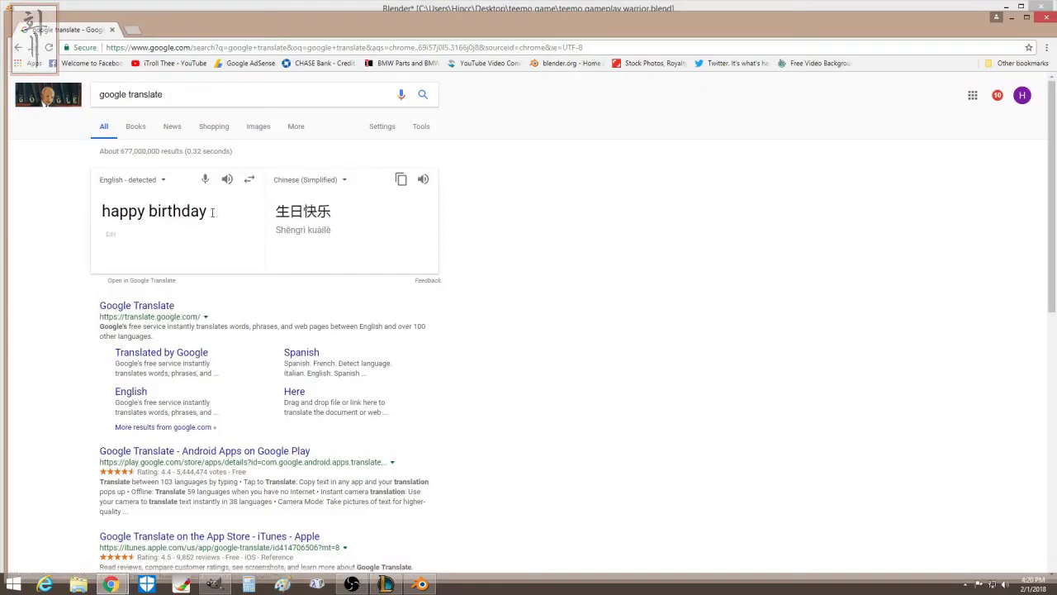
key(ctrl+a)
text(scr)
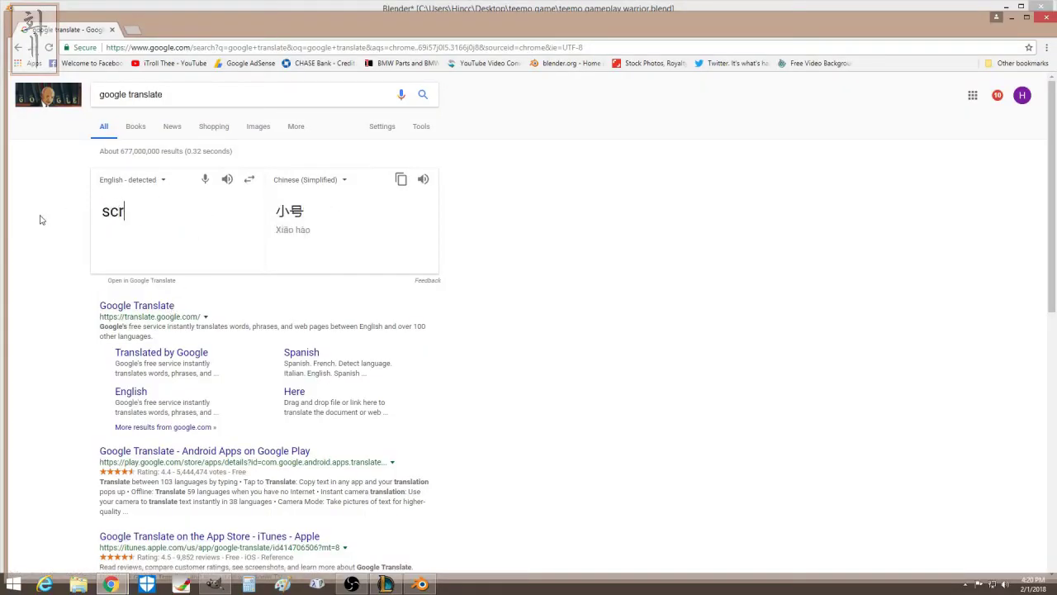
text(ew you)
key(Return)
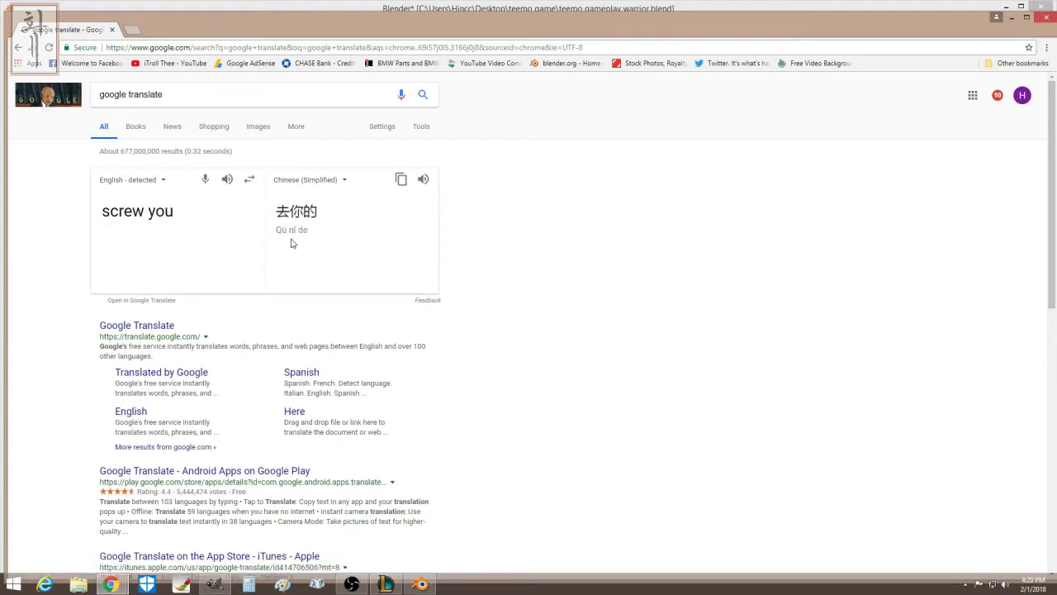
drag(321, 216, 285, 242)
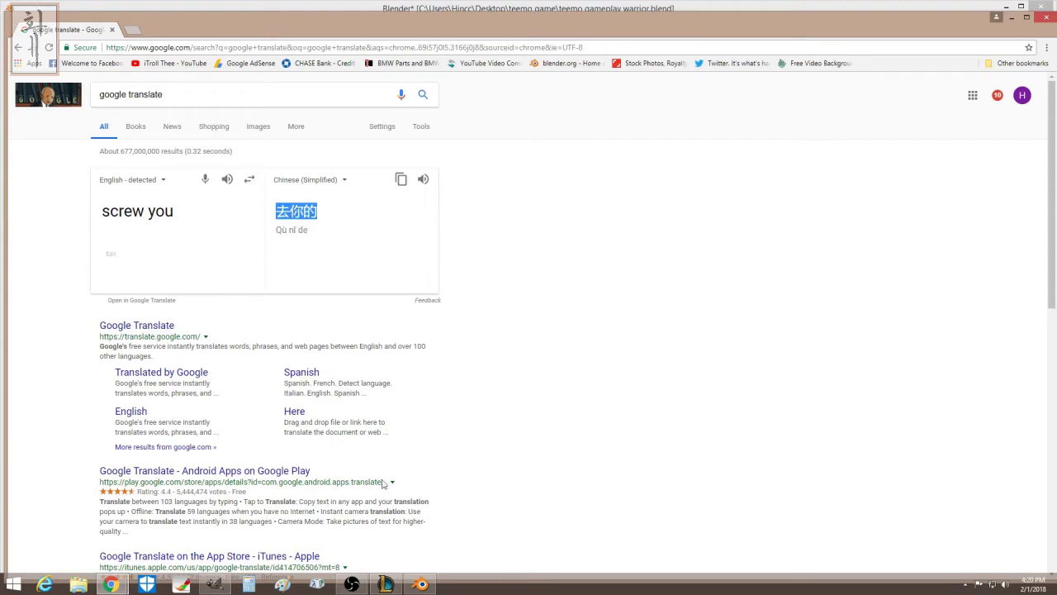
click(214, 583)
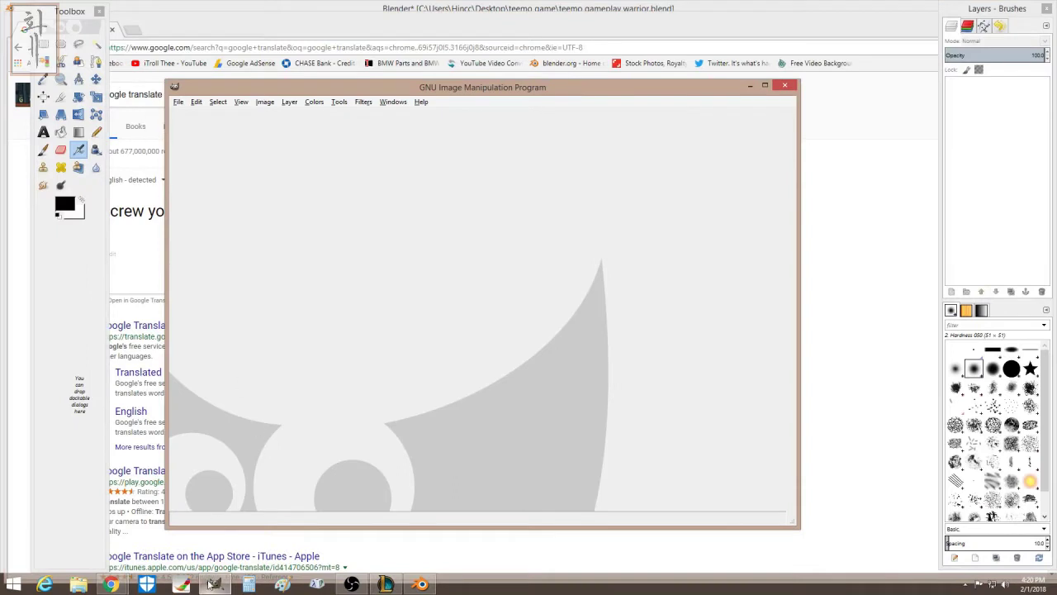
Create a new transparent 1280×720 image in GIMP and try pasting the translation into it.
click(177, 104)
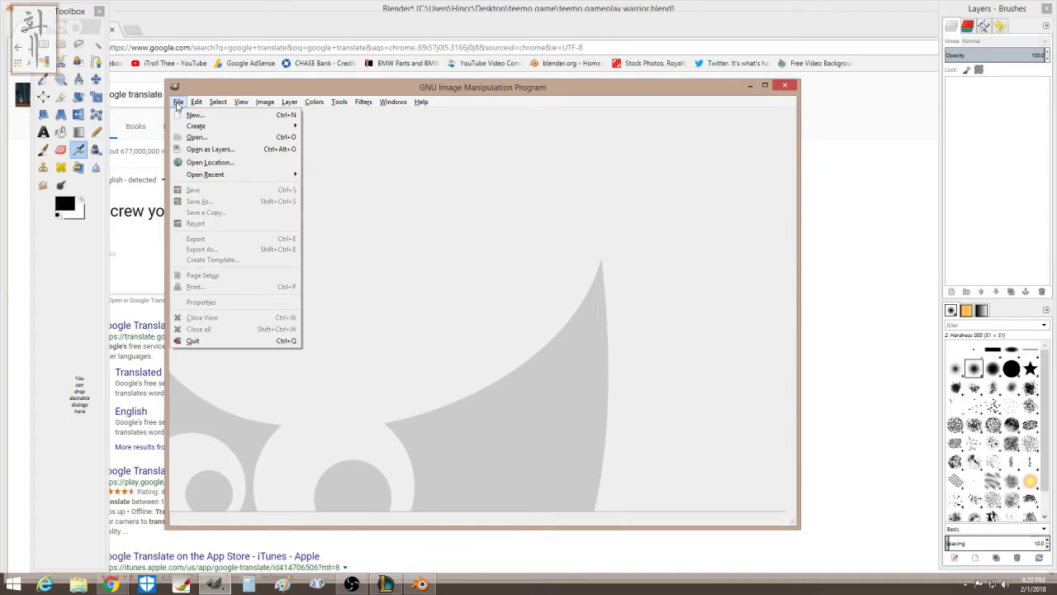
click(195, 115)
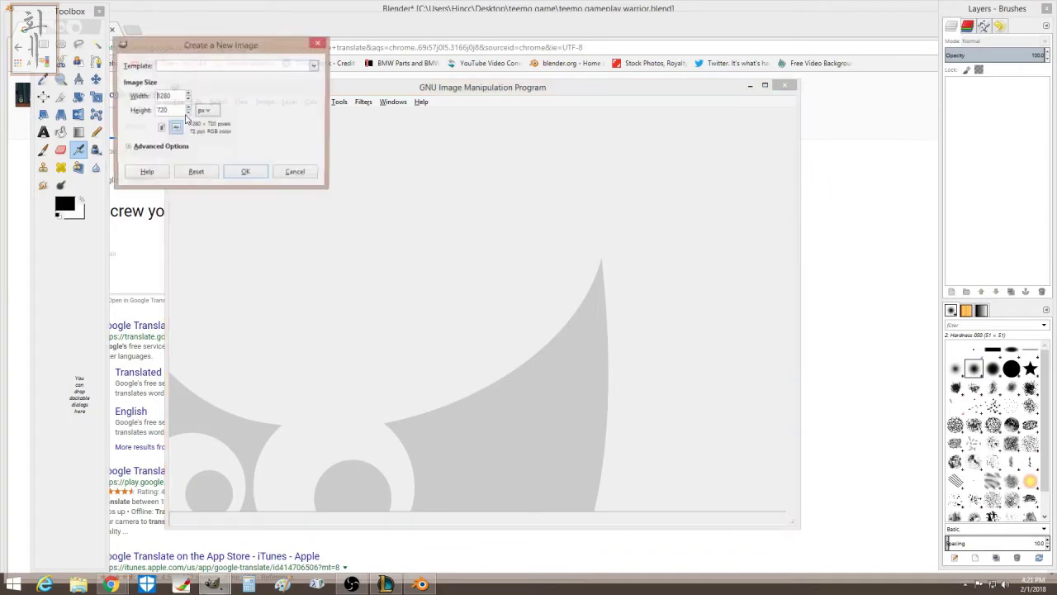
click(148, 147)
click(242, 271)
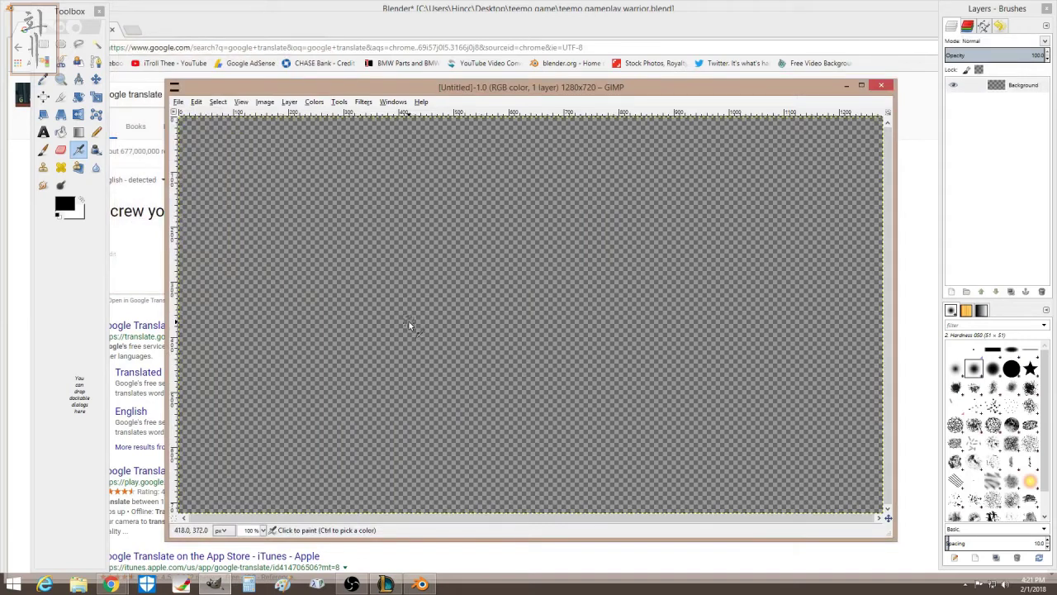
key(ctrl+v)
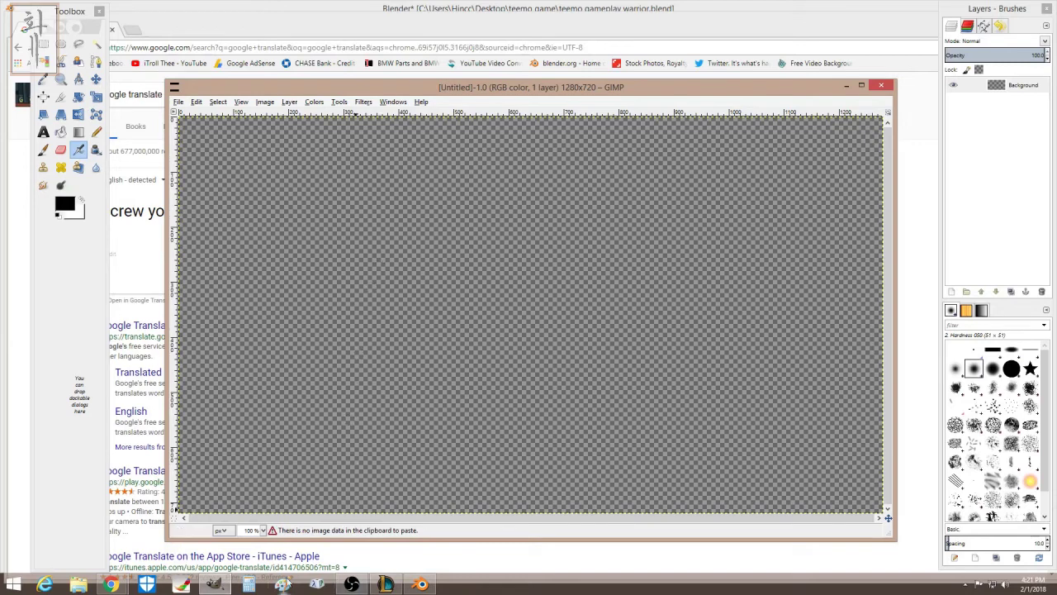
click(281, 585)
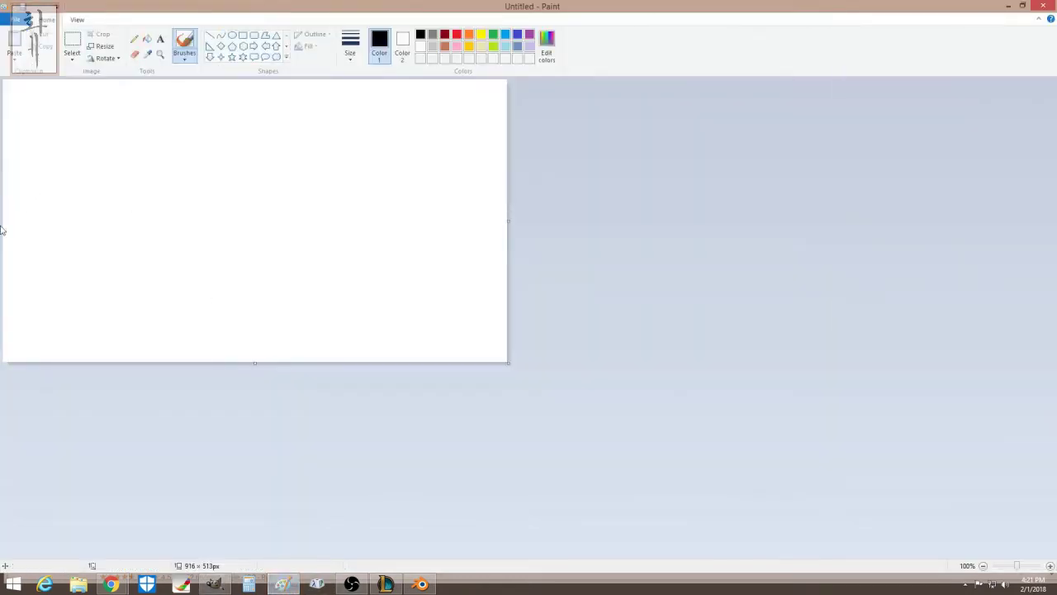
drag(5, 220, 40, 205)
click(71, 46)
mouse_move(71, 164)
mouse_down()
mouse_move(11, 242)
mouse_move(45, 229)
mouse_up()
key(Delete)
click(28, 205)
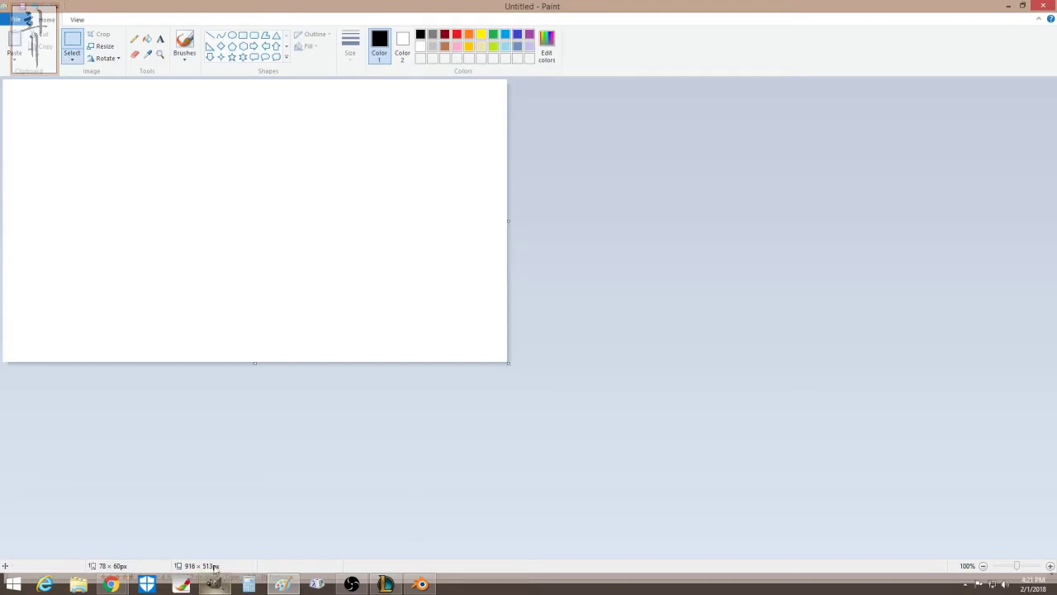
mouse_move(110, 585)
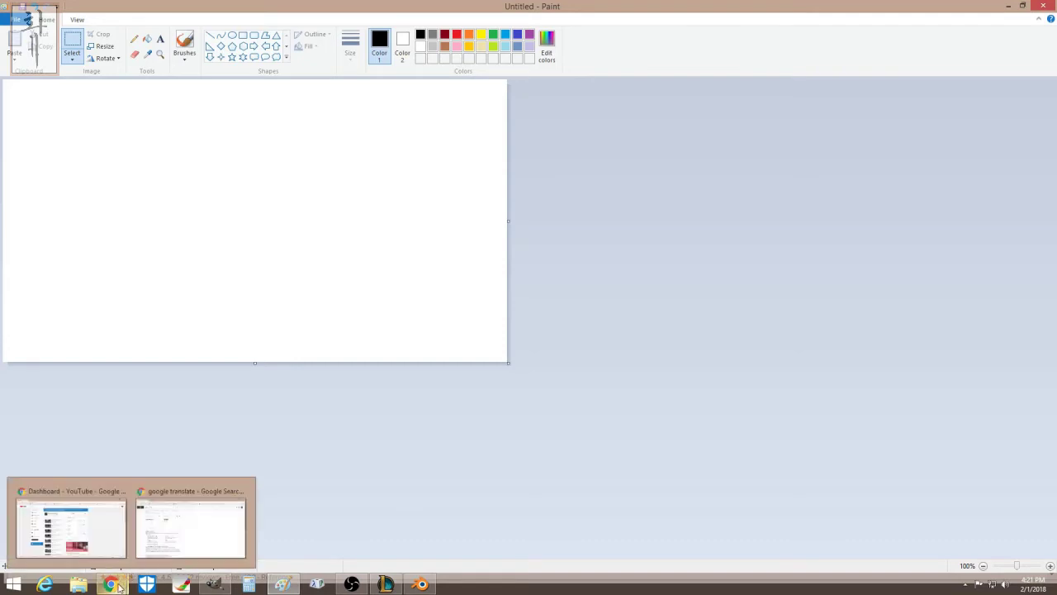
click(191, 521)
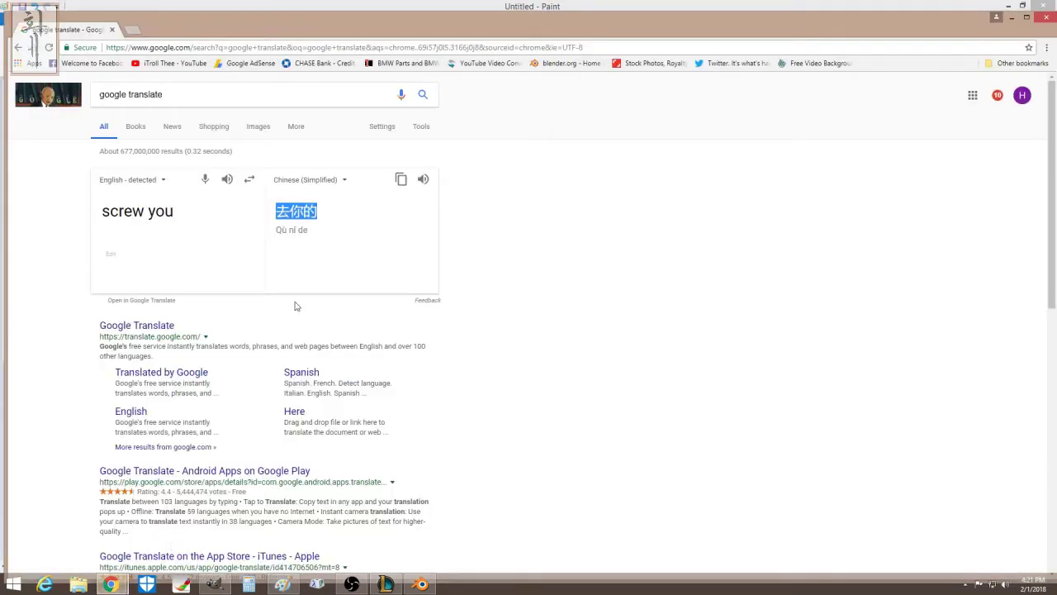
click(327, 255)
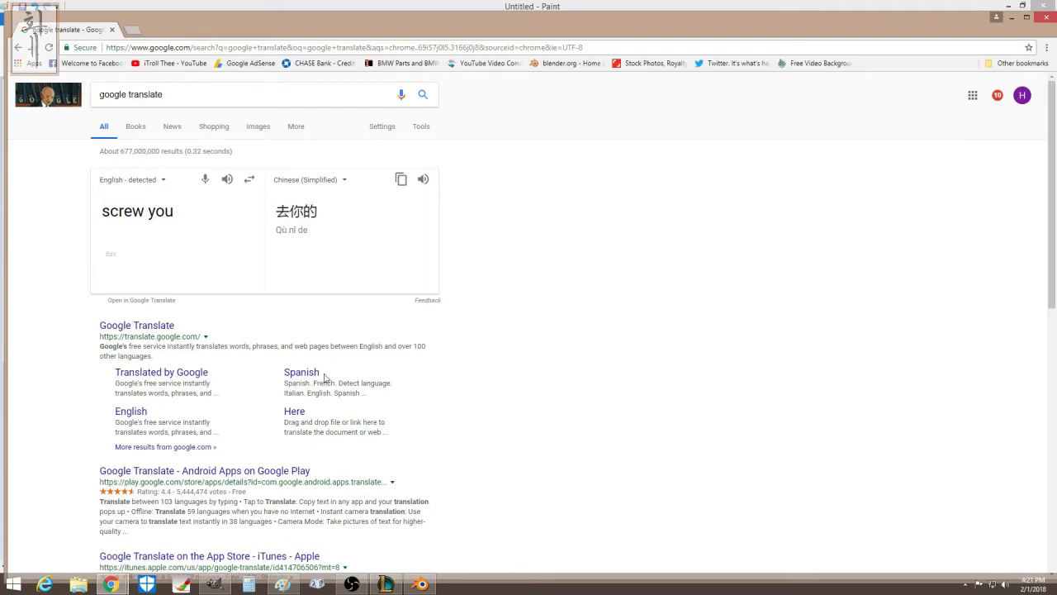
click(217, 585)
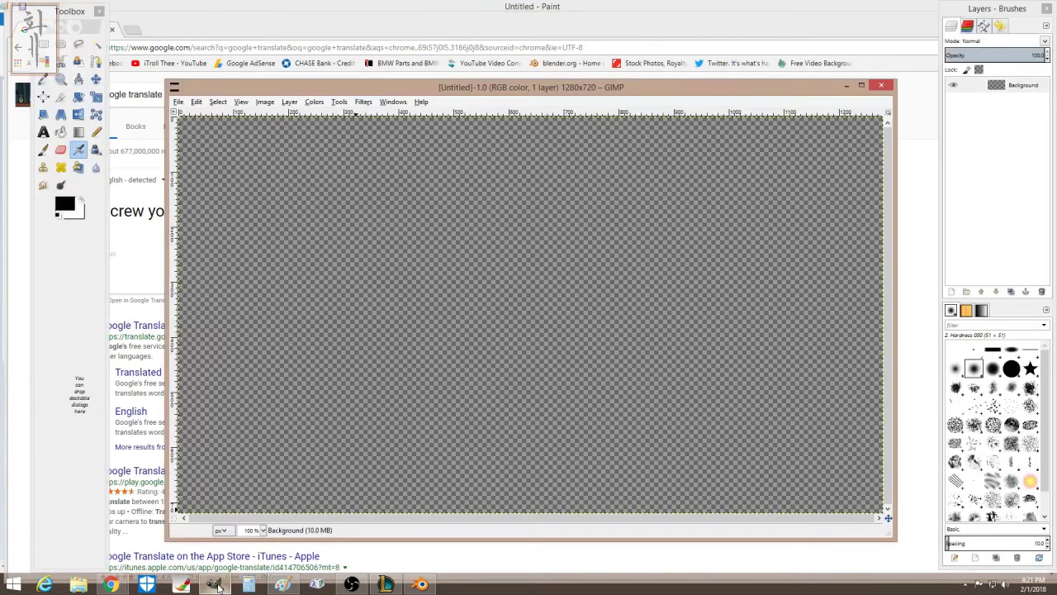
click(282, 585)
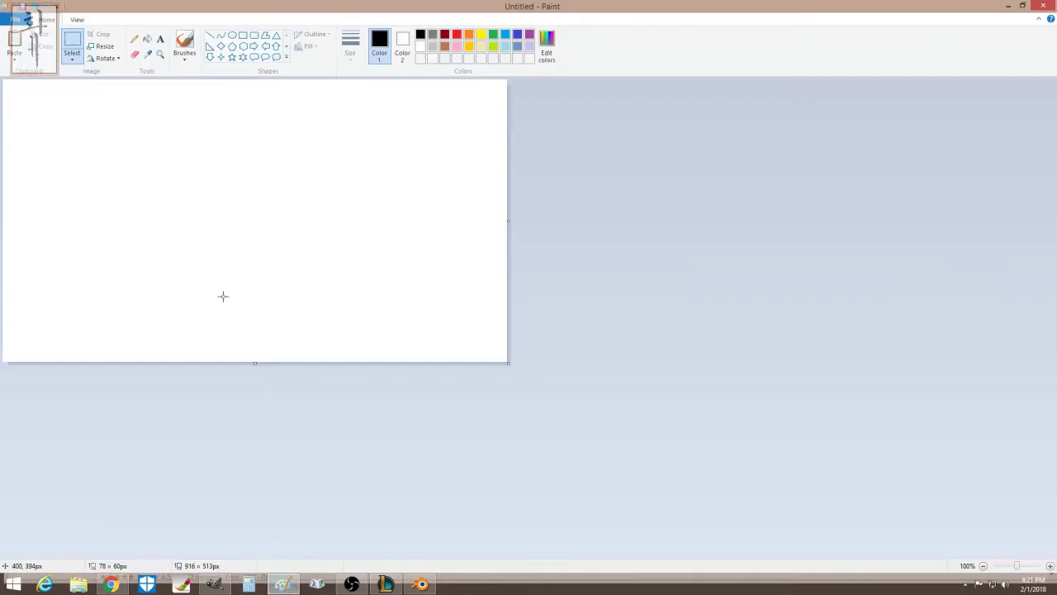
Paste the screenshot in Paint, select 去你的, and paste it into the GIMP image.
key(ctrl+v)
drag(446, 433, 271, 313)
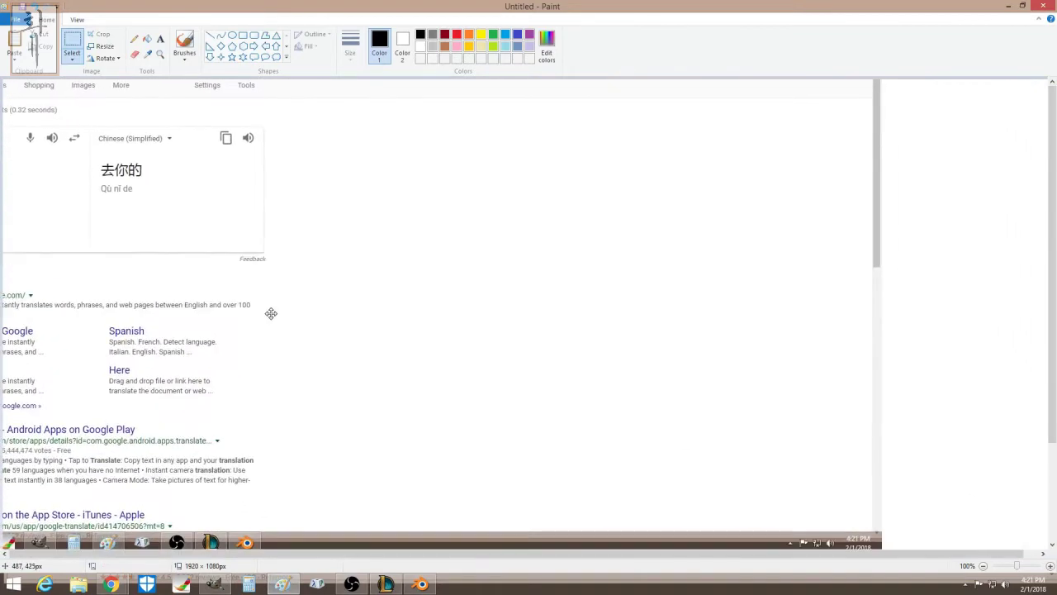
click(81, 42)
drag(98, 162, 149, 179)
click(214, 584)
key(ctrl+v)
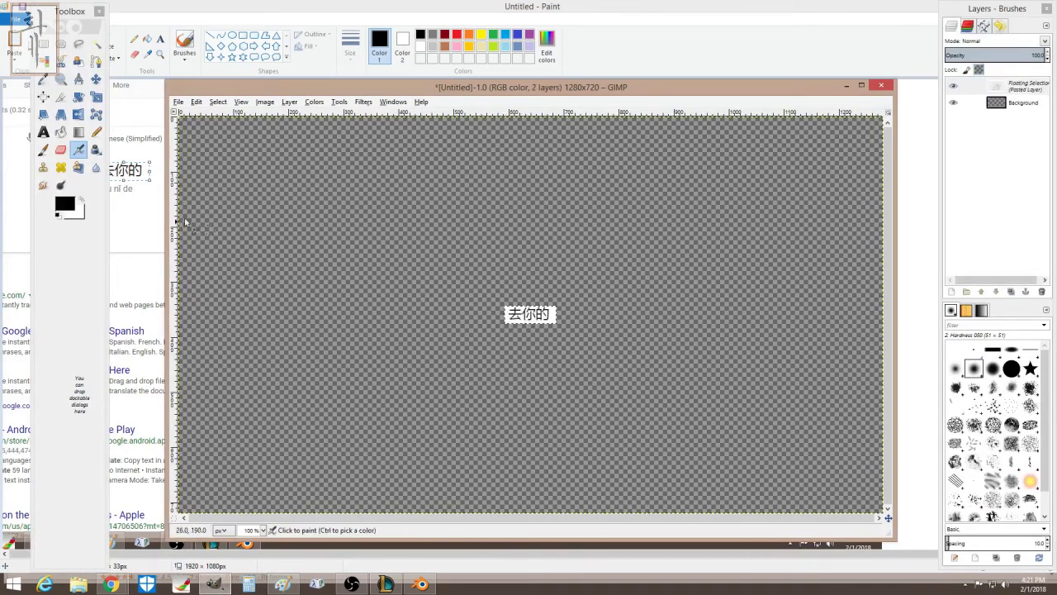
Anchor the pasted phrase and delete the white around 去你的 with Fuzzy Select.
click(96, 44)
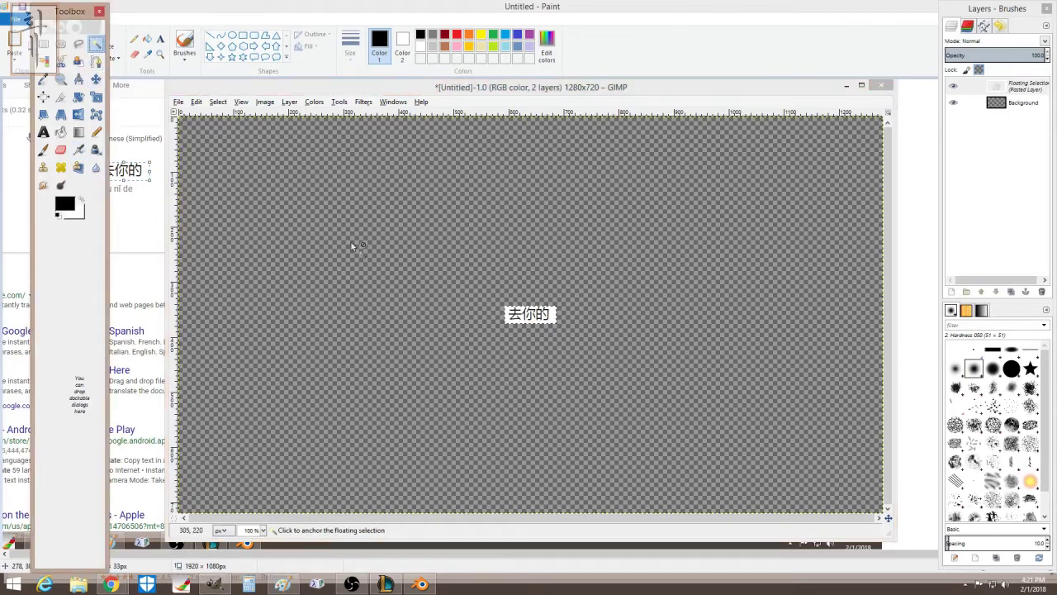
click(485, 333)
click(510, 324)
key(Delete)
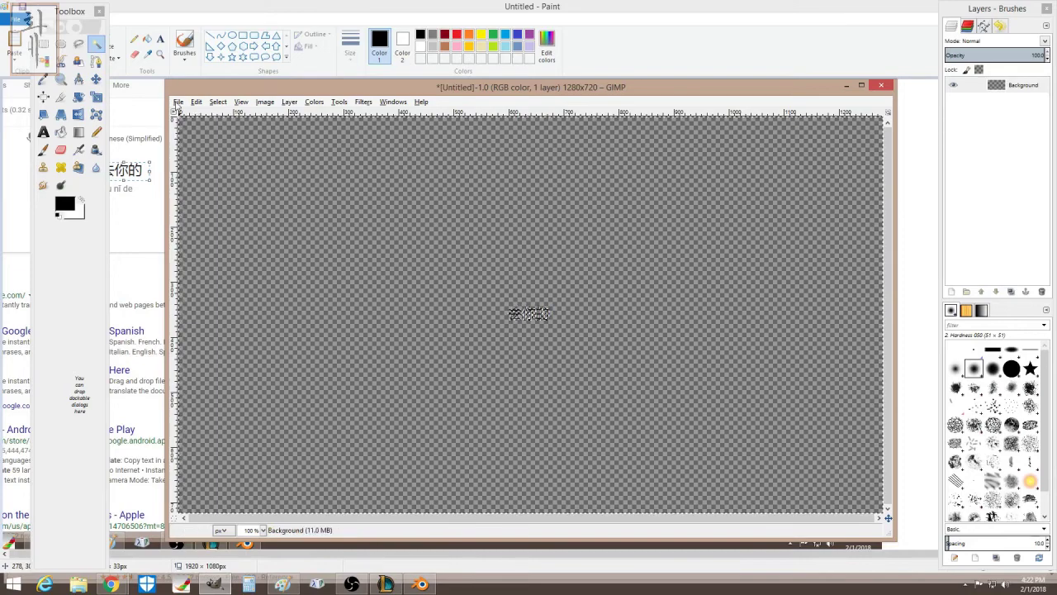
Export the image as Untitled.png on the Desktop with the default PNG options.
click(177, 102)
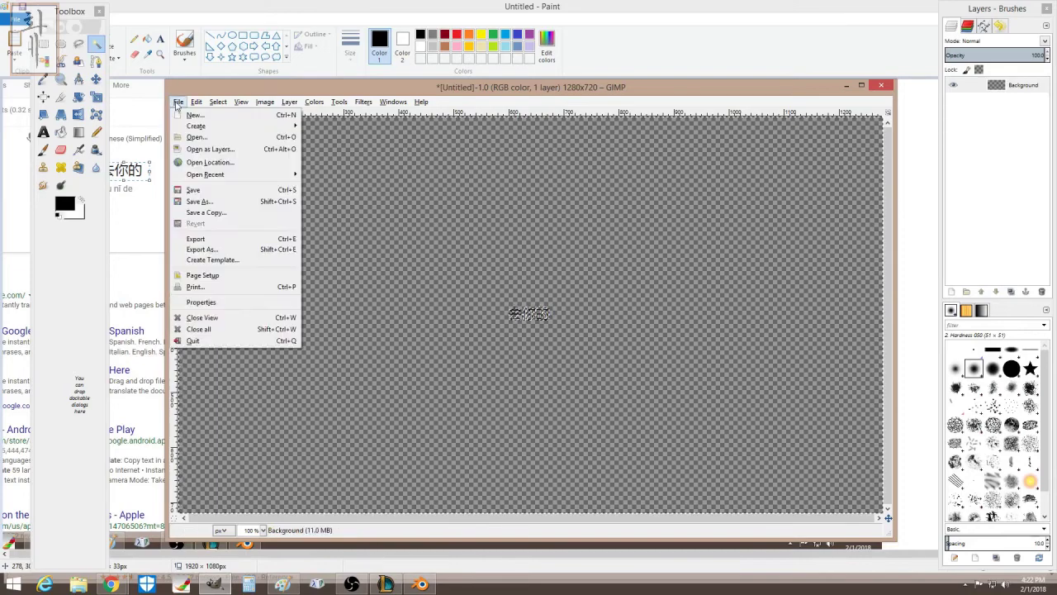
click(213, 250)
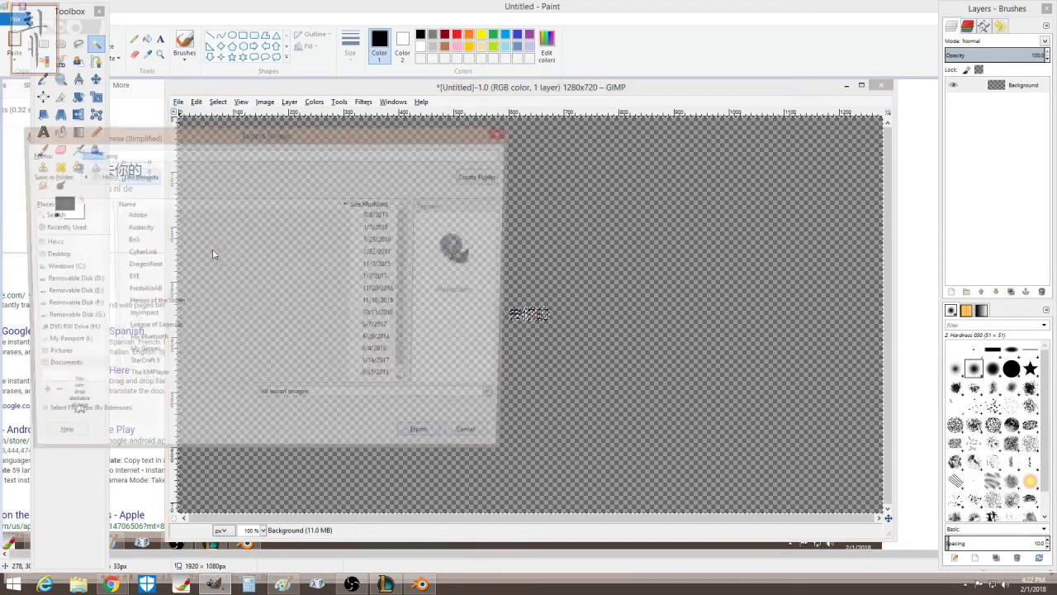
click(62, 256)
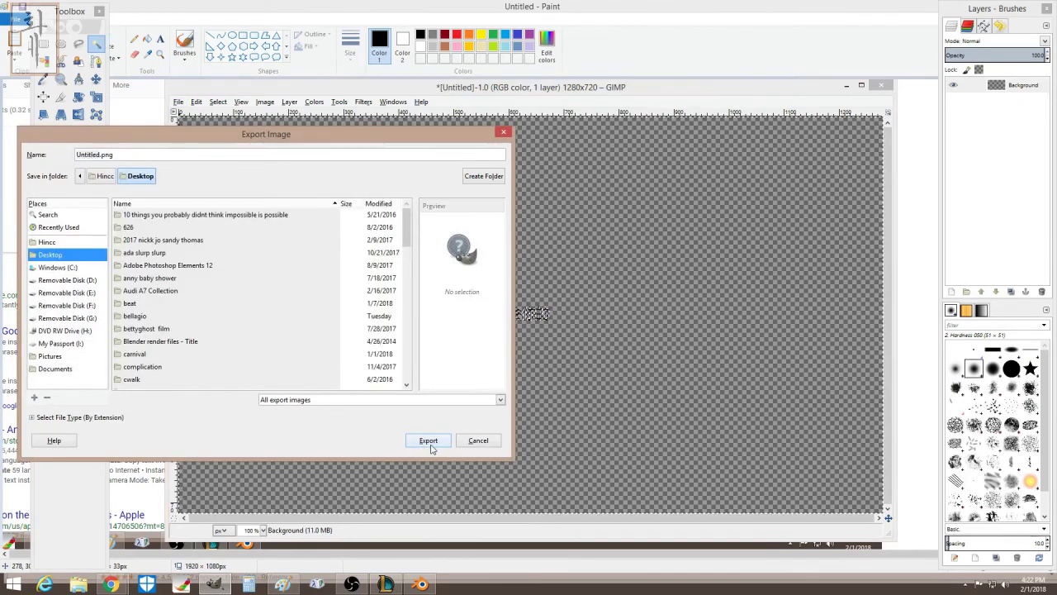
click(433, 443)
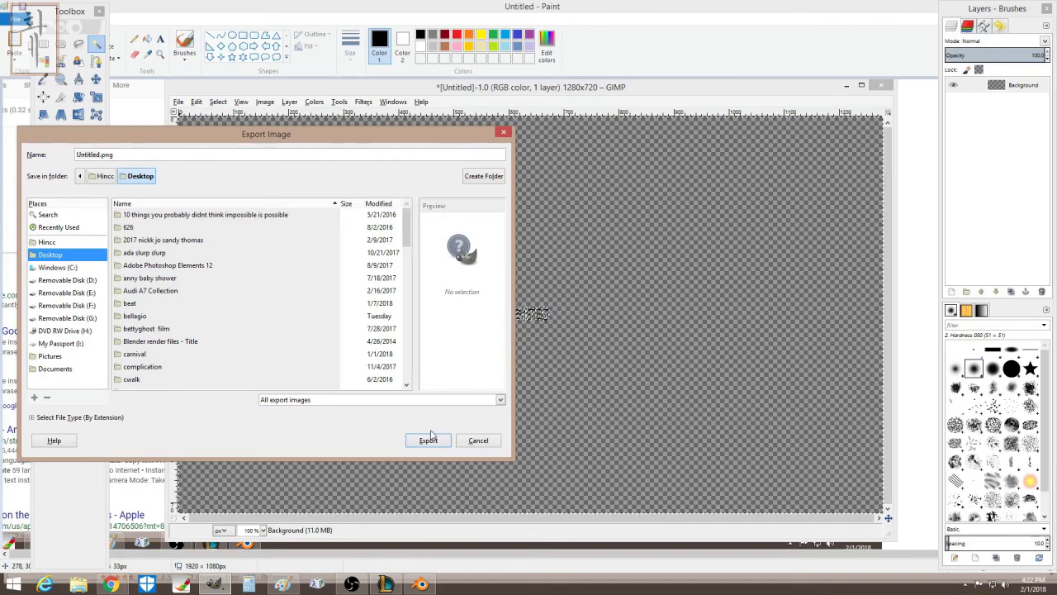
click(422, 440)
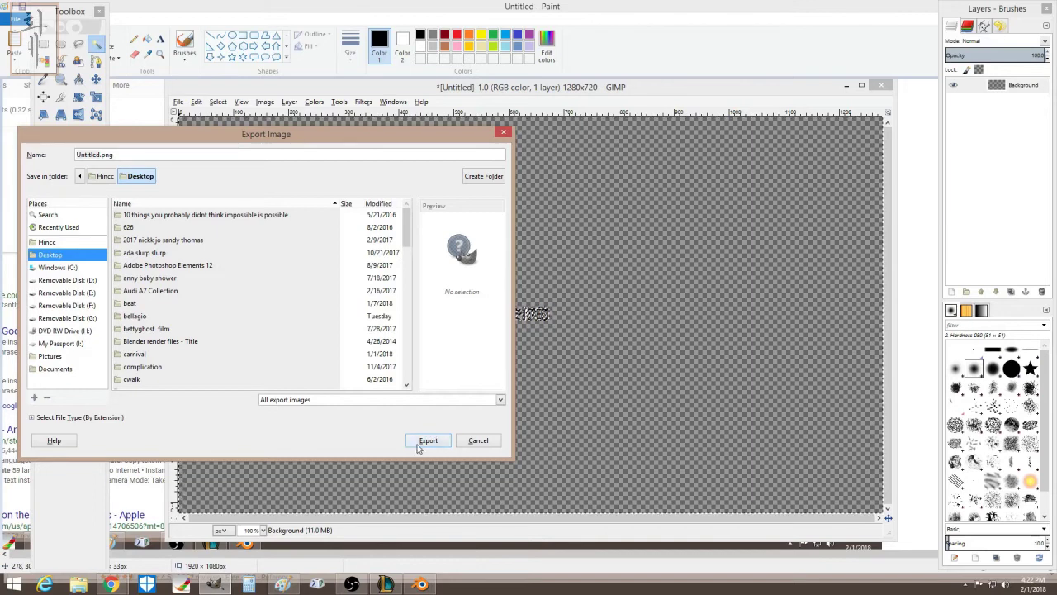
click(425, 444)
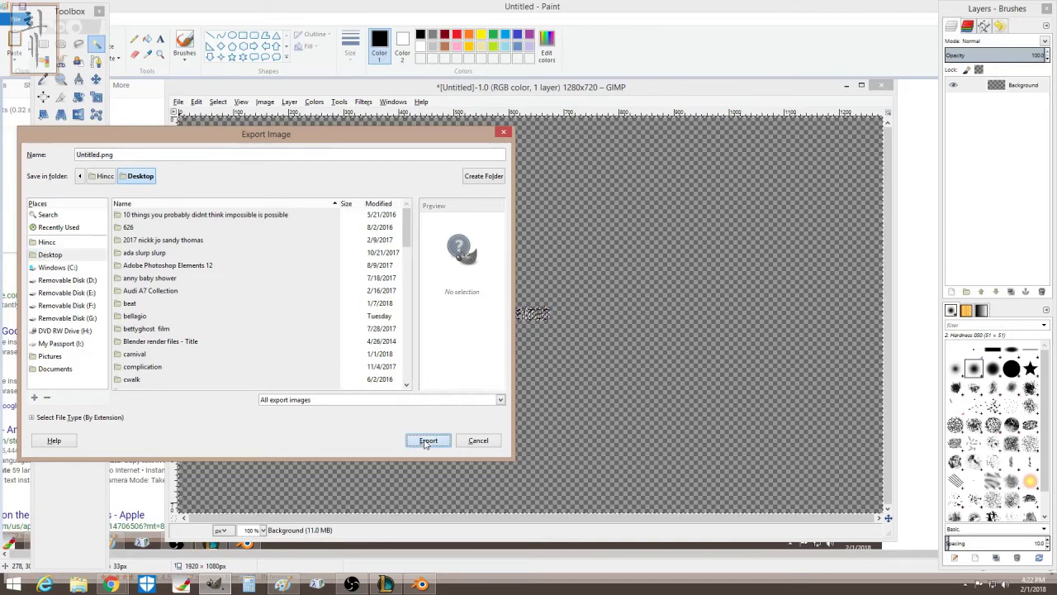
click(531, 396)
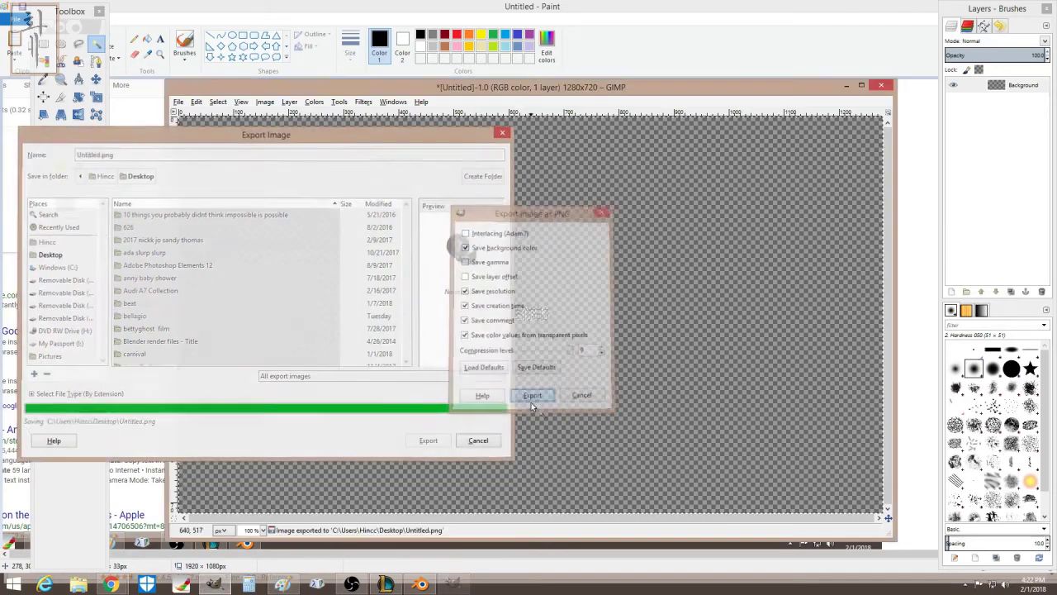
Close the image without saving changes, then close GIMP's main window.
click(881, 86)
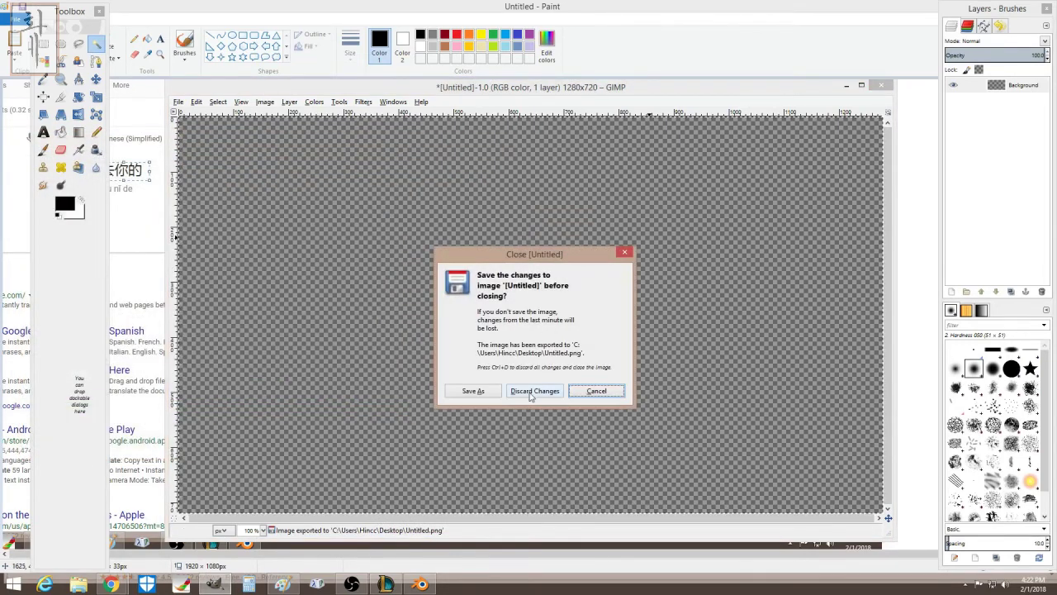
click(531, 391)
click(790, 87)
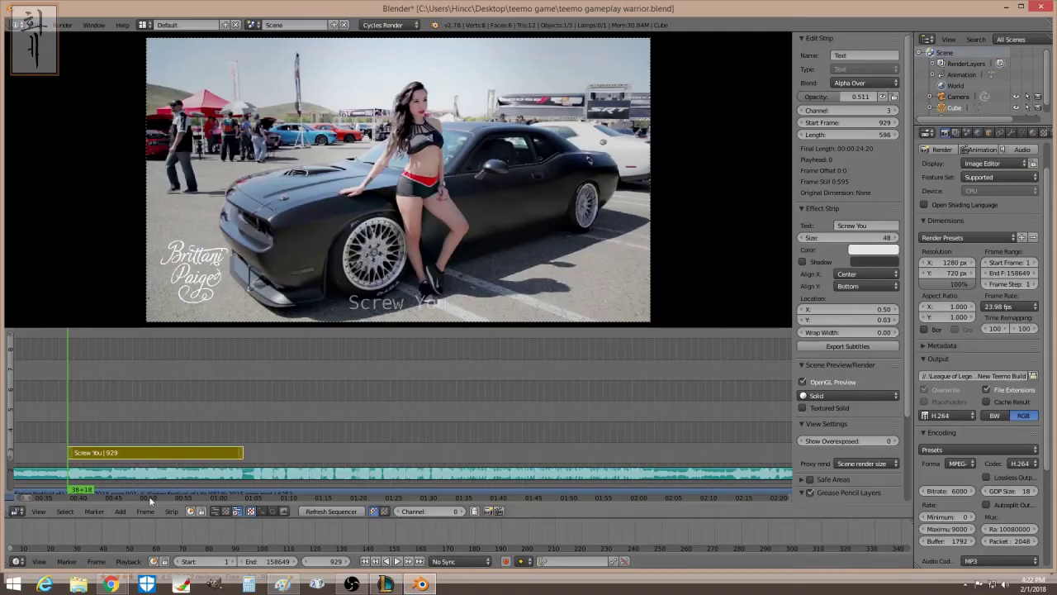
Add Untitled.png as an image strip blended over the video using its transparency.
click(121, 512)
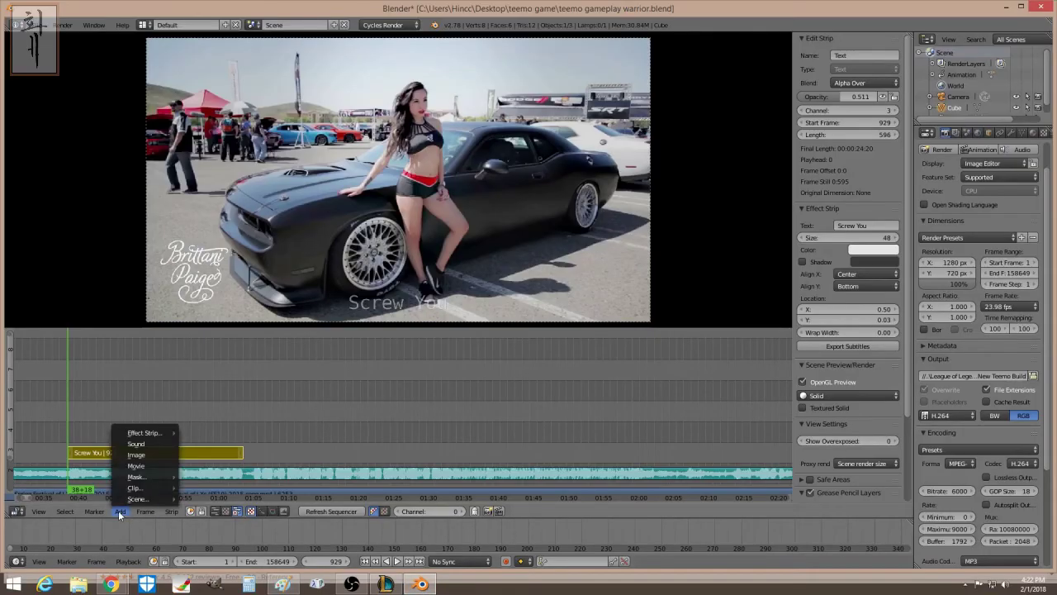
click(136, 459)
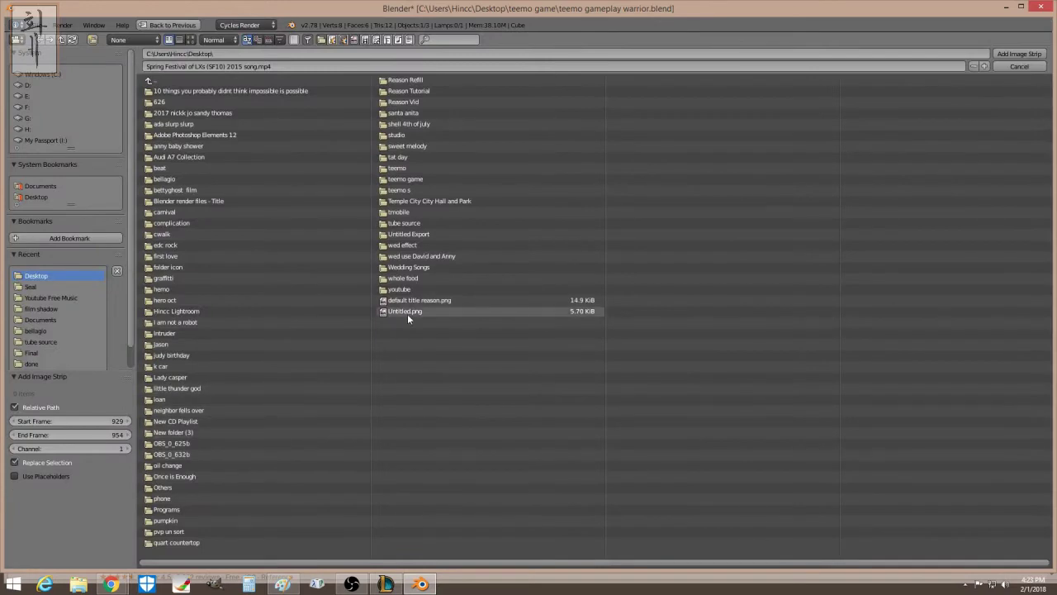
click(409, 312)
click(1007, 53)
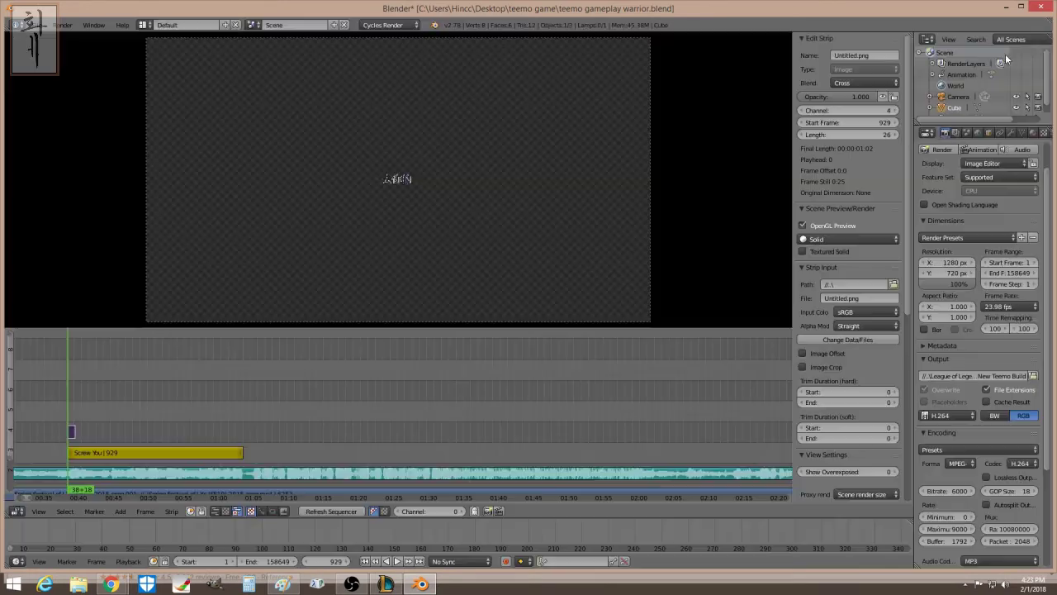
click(843, 83)
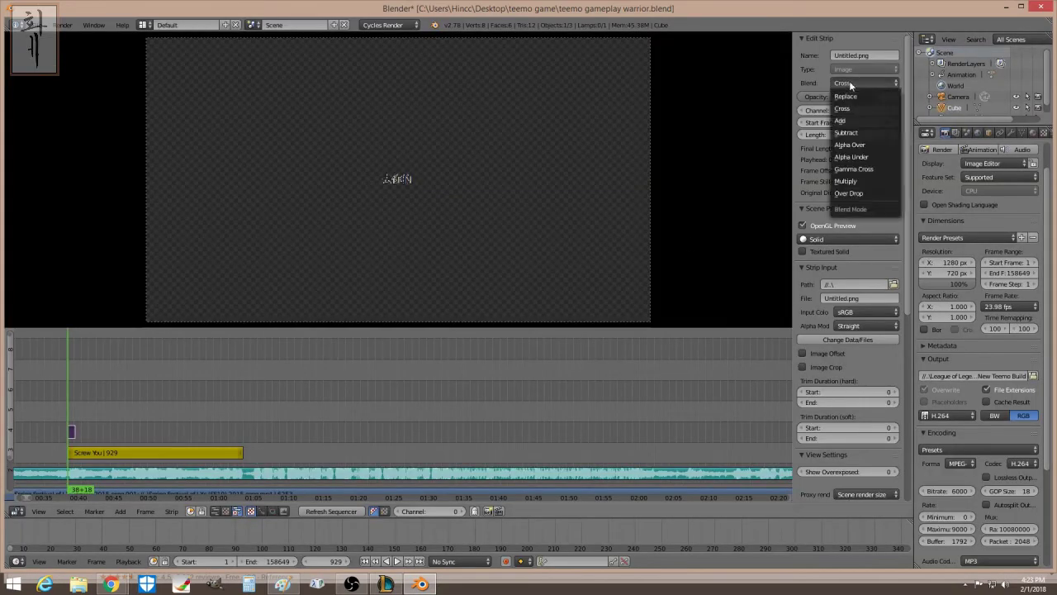
click(858, 140)
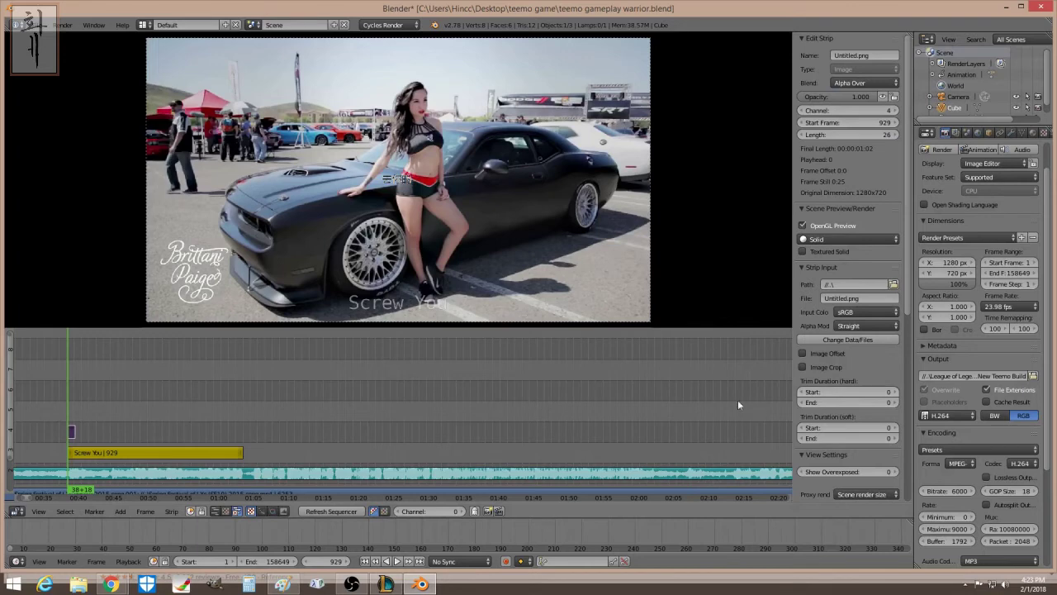
Stretch the image strip across the text strip and offset it beside 'Screw You'.
mouse_move(817, 134)
mouse_down()
mouse_move(900, 134)
mouse_move(884, 134)
mouse_up()
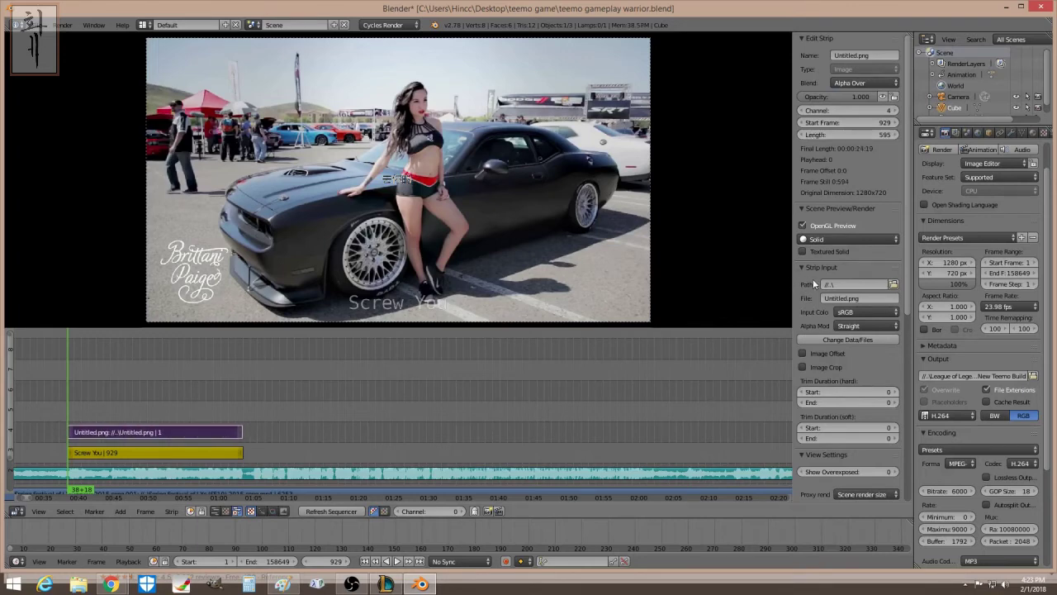
click(830, 352)
drag(843, 377, 743, 377)
mouse_move(842, 377)
mouse_down()
mouse_move(876, 366)
mouse_move(810, 366)
mouse_move(810, 377)
mouse_up()
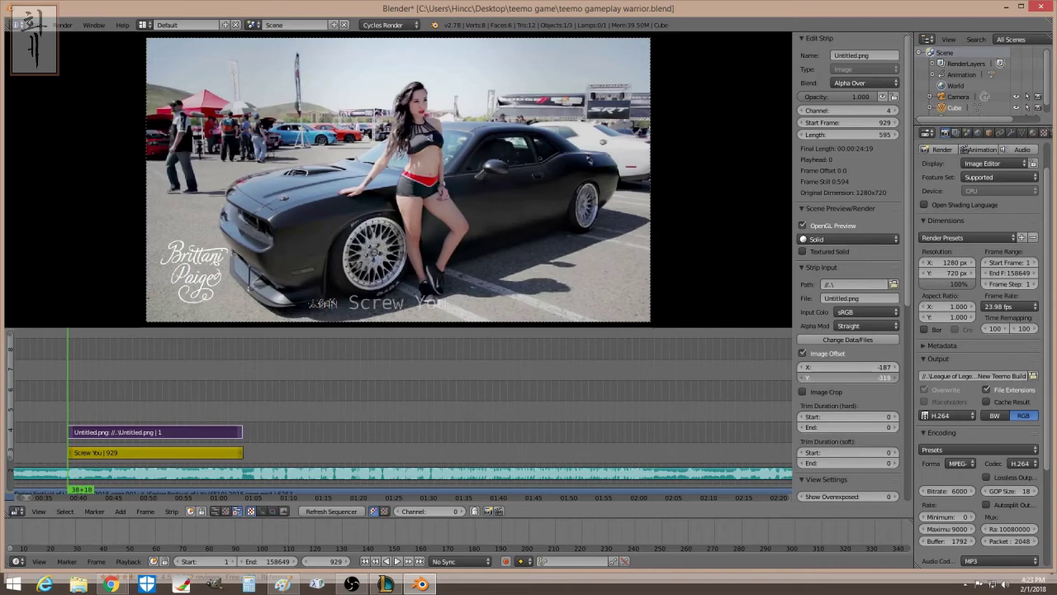
drag(842, 376, 850, 377)
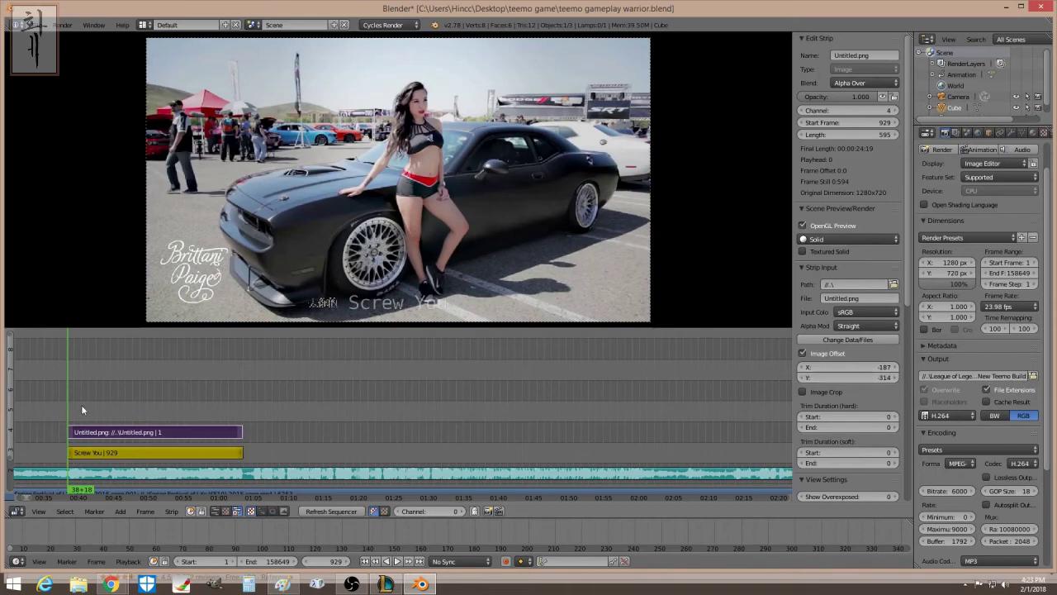
Scrub the timeline, select the Screw You text strip, and go to frame 944.
drag(89, 401, 236, 401)
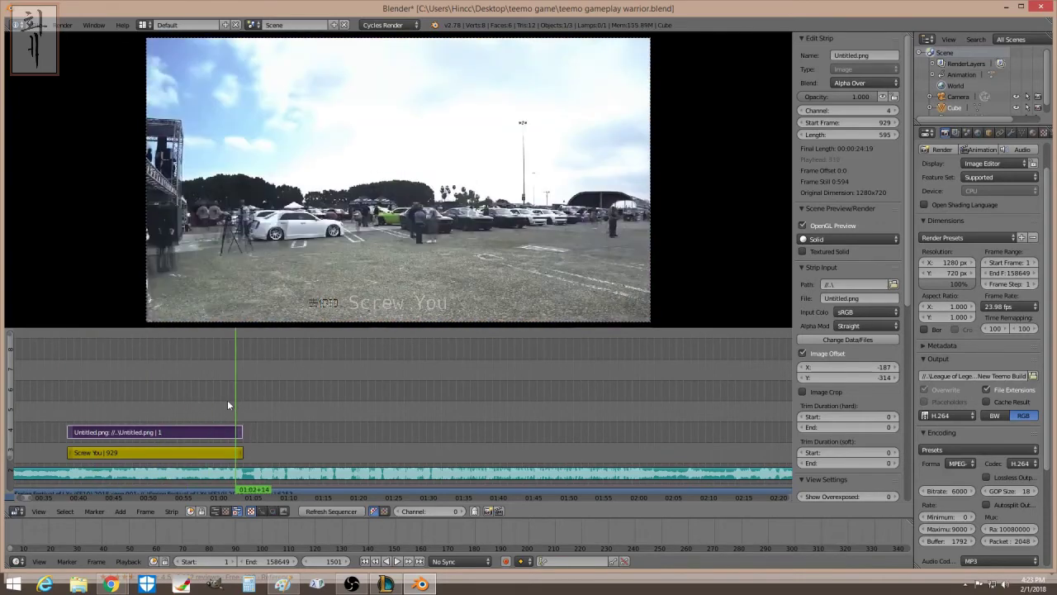
drag(104, 403, 83, 403)
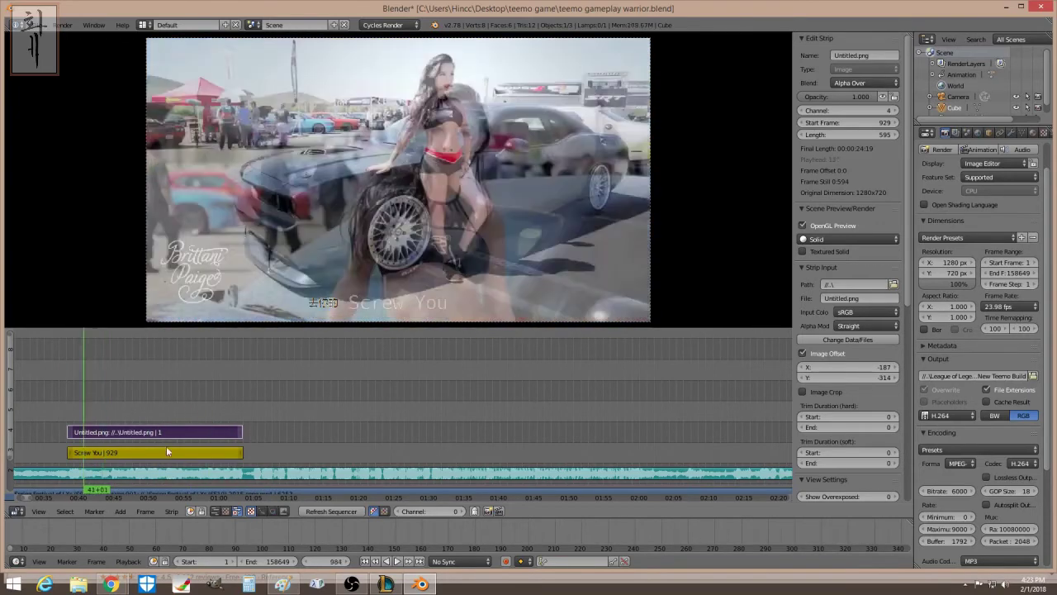
right_click(218, 452)
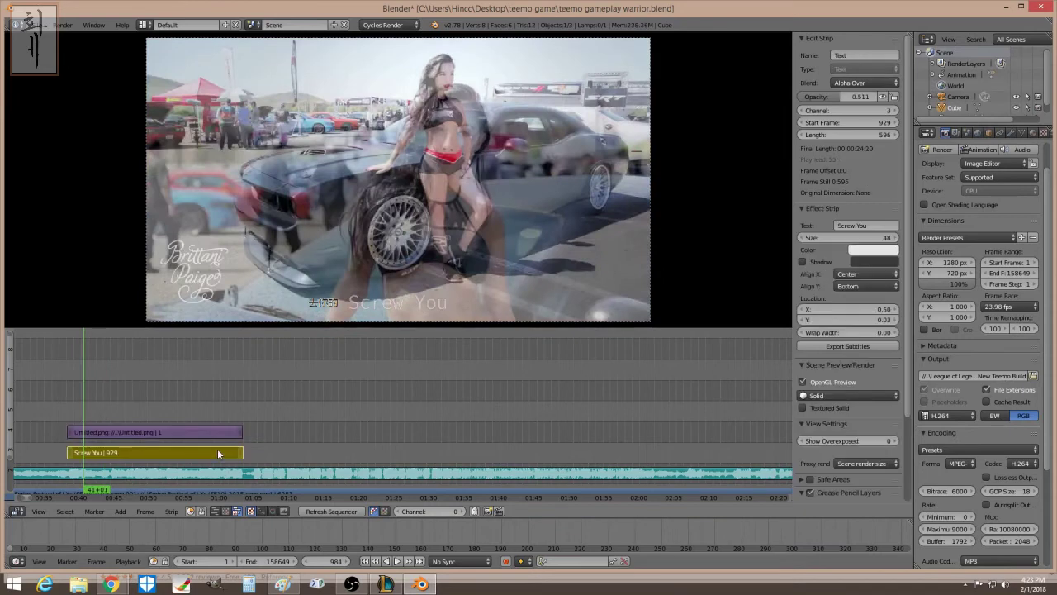
click(72, 403)
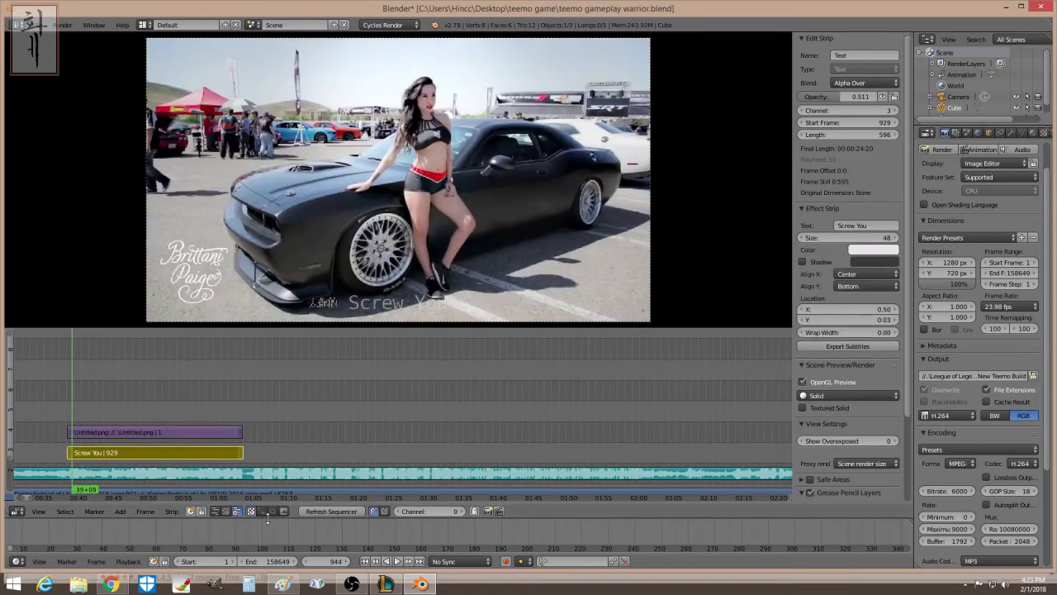
Replace the translation screenshot in Paint with a new blank canvas, discarding it unsaved.
click(282, 584)
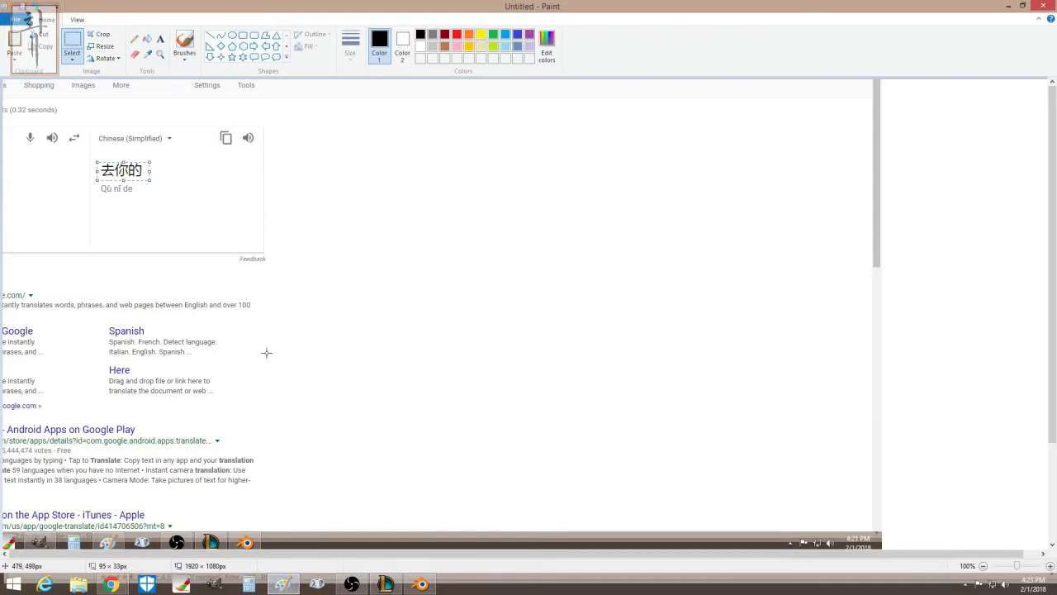
click(14, 20)
click(33, 41)
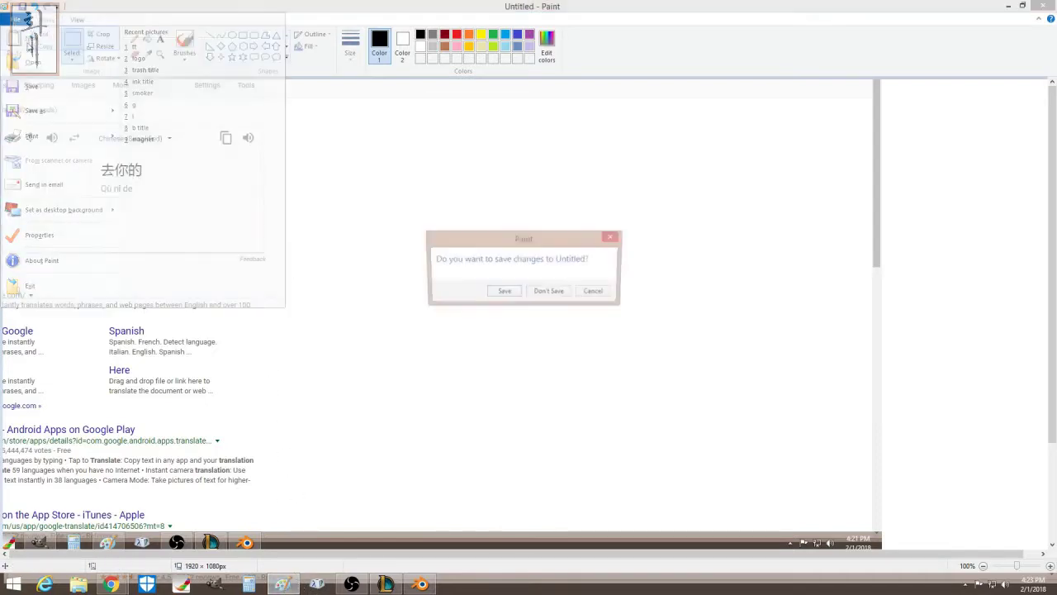
click(541, 293)
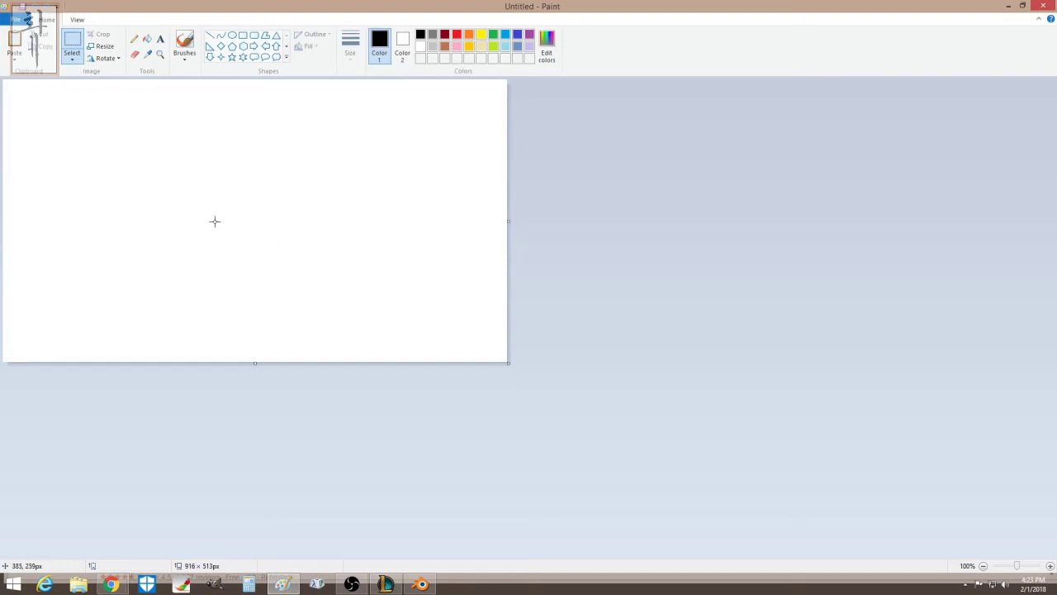
Write 'Screww You' in a text box on the blank canvas.
click(160, 39)
drag(107, 131, 366, 254)
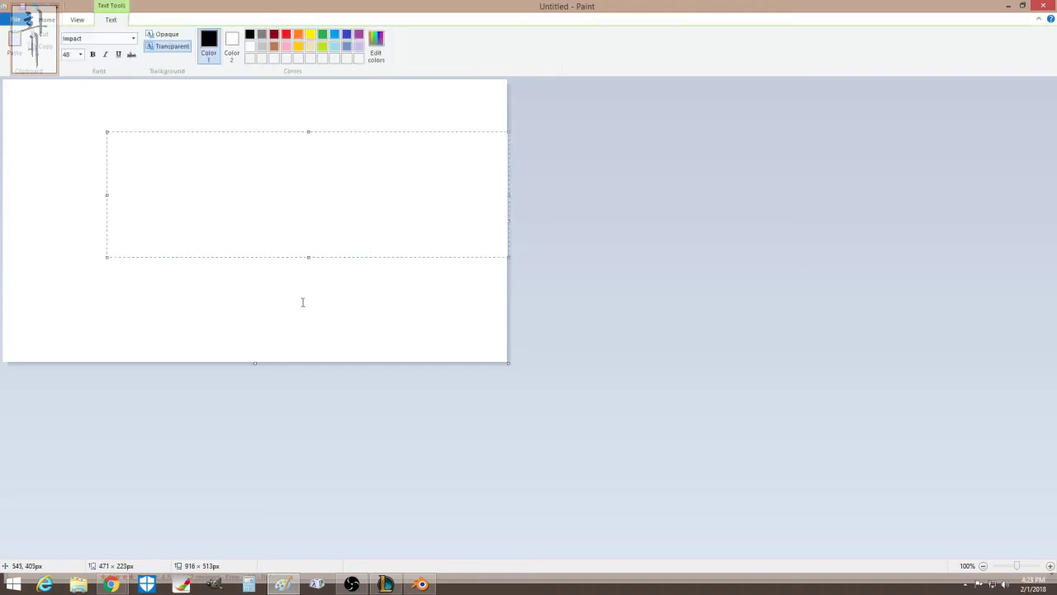
text(H)
key(BackSpace)
text(Screww You)
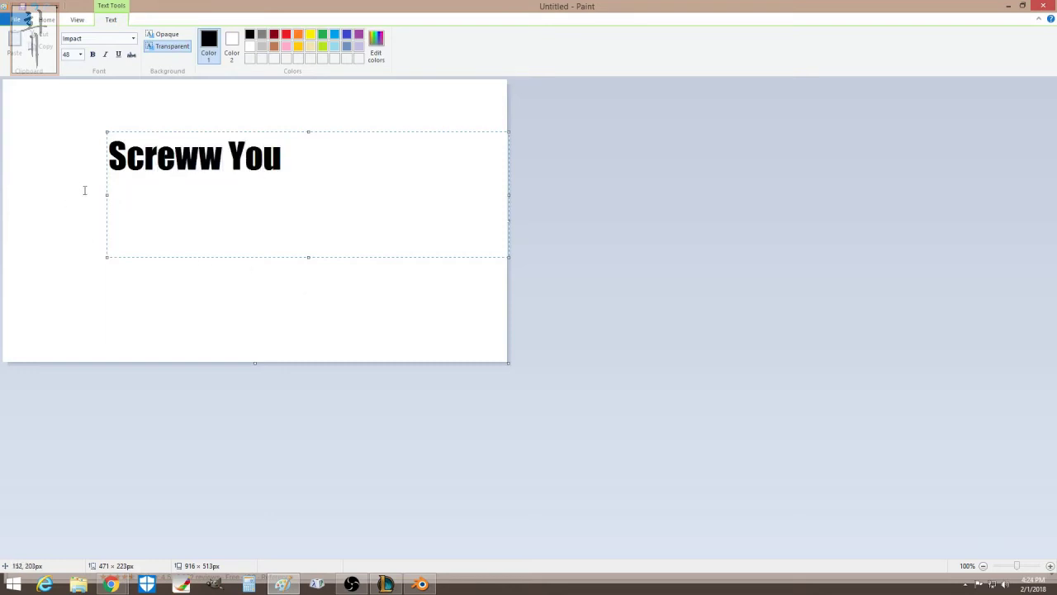
click(83, 189)
Select the area around 'Screww You', then close Paint without saving.
click(72, 41)
drag(87, 110, 294, 186)
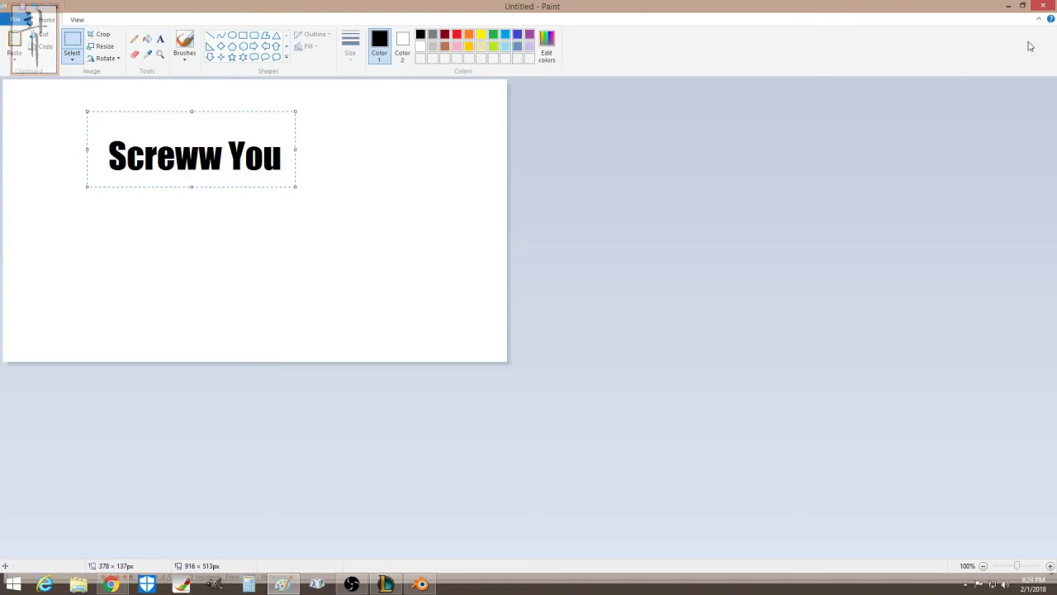
click(1051, 8)
click(558, 292)
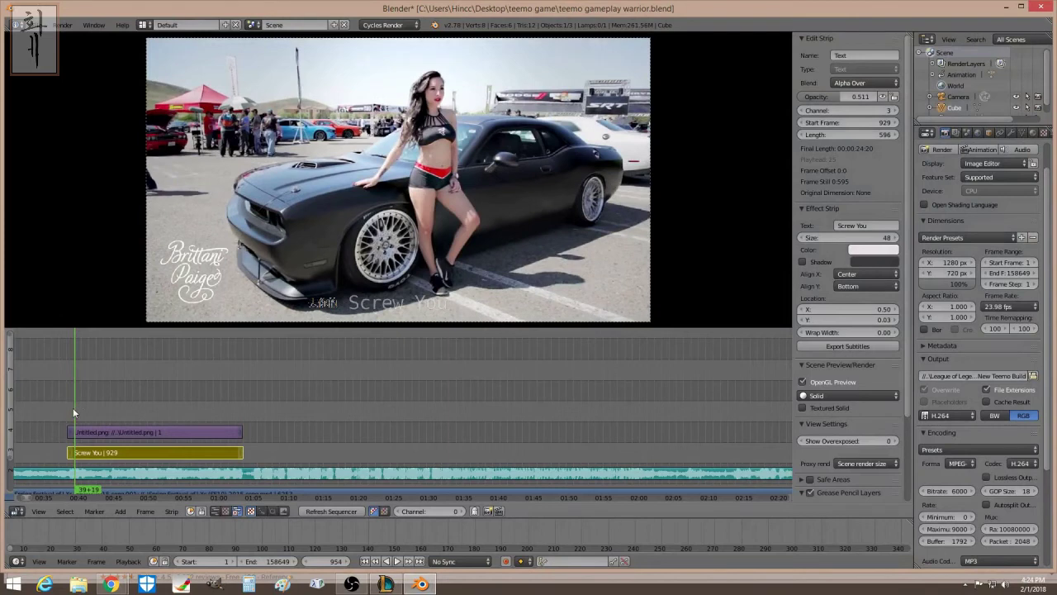
Duplicate the Screw You text strip to frame 1596 on channel 4.
click(83, 407)
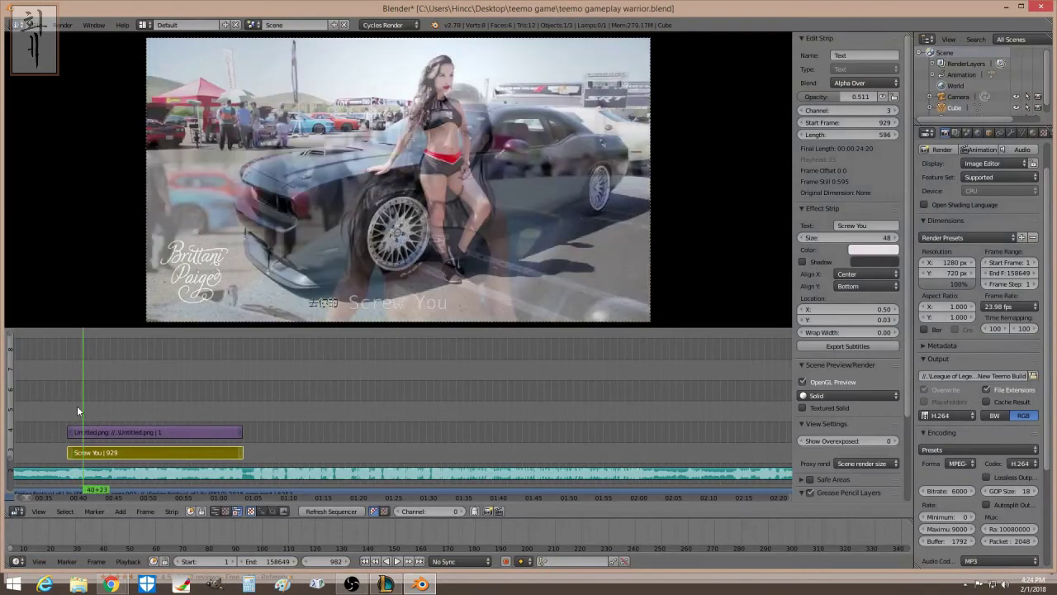
click(77, 405)
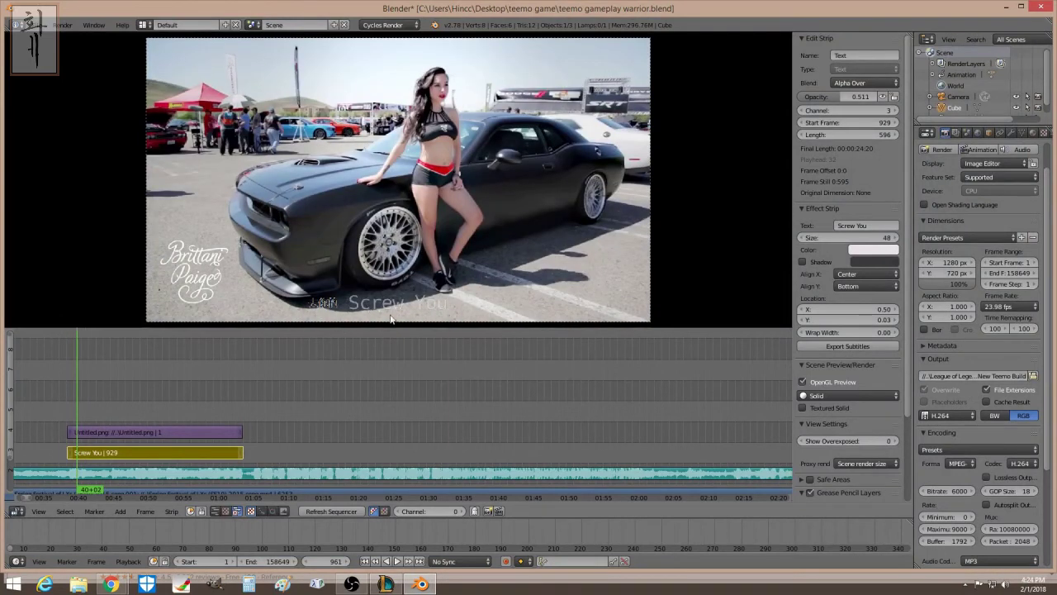
click(160, 435)
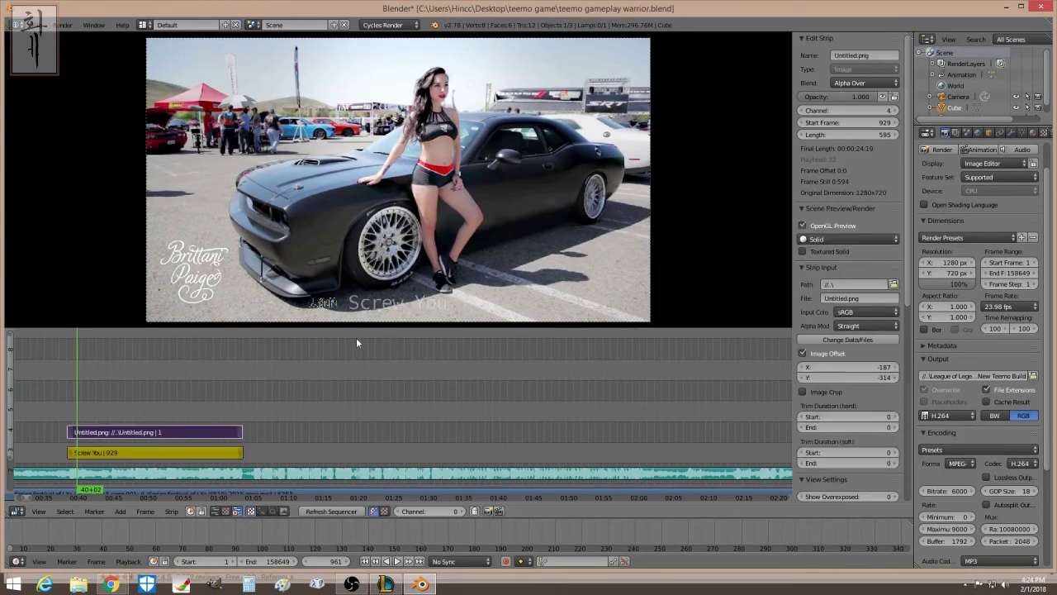
click(203, 456)
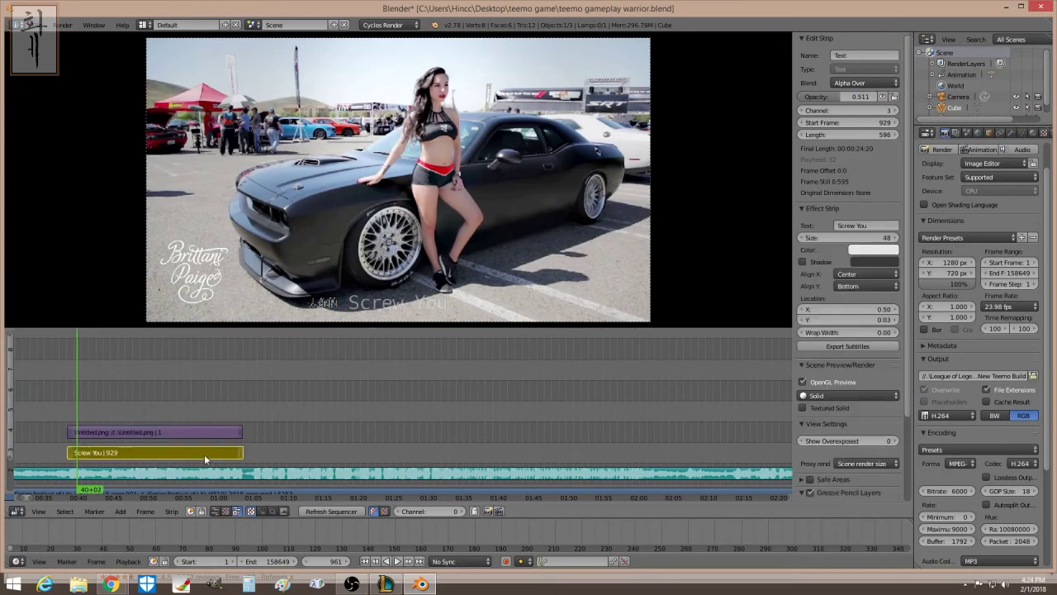
key(shift+d)
click(400, 444)
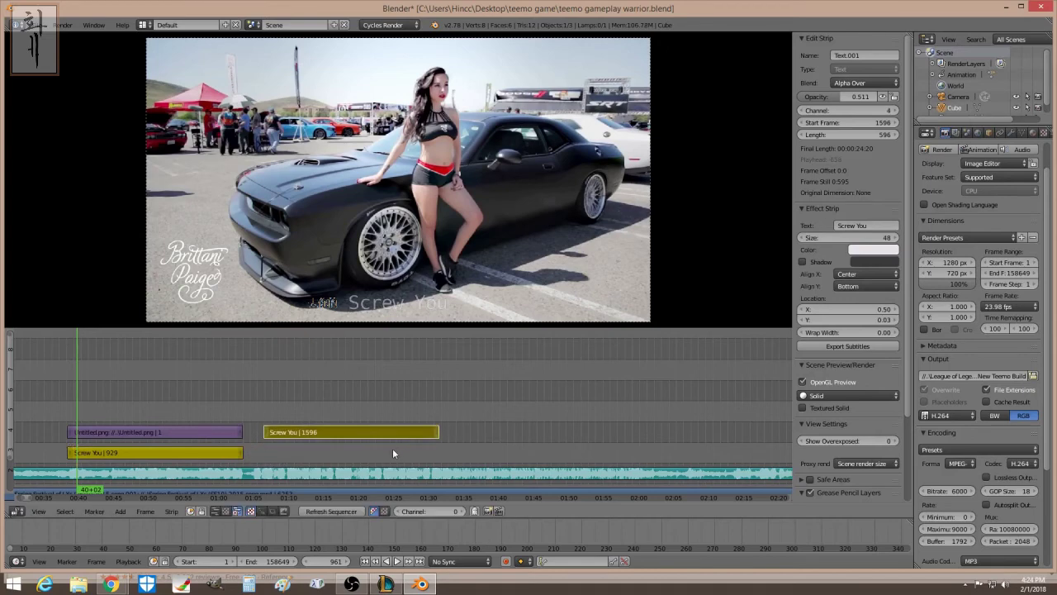
Play a later part of the video, then return the playhead to frame 1467.
click(283, 384)
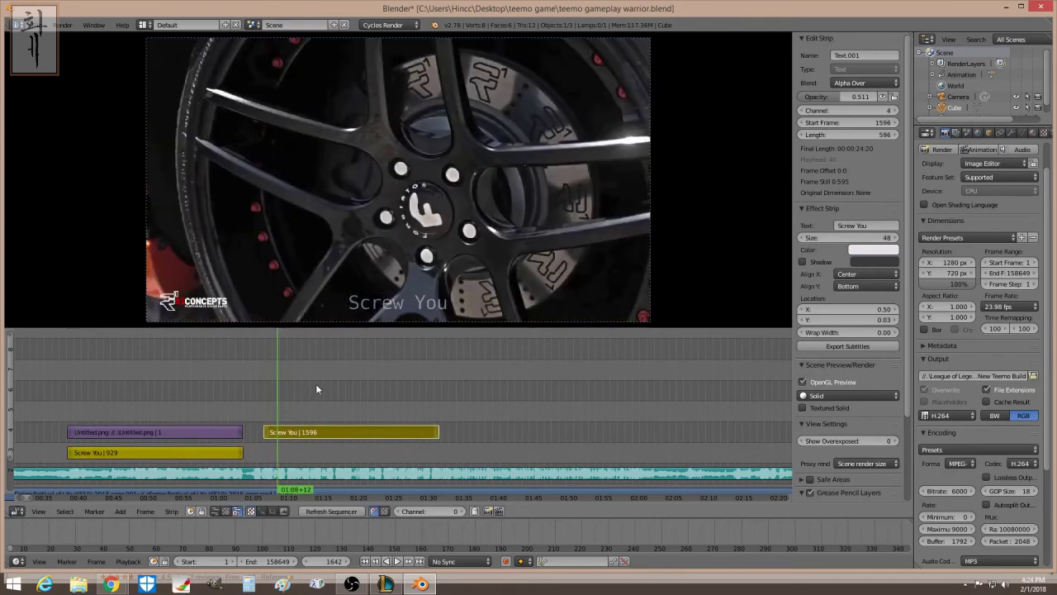
click(315, 383)
key(alt+a)
right_click(843, 306)
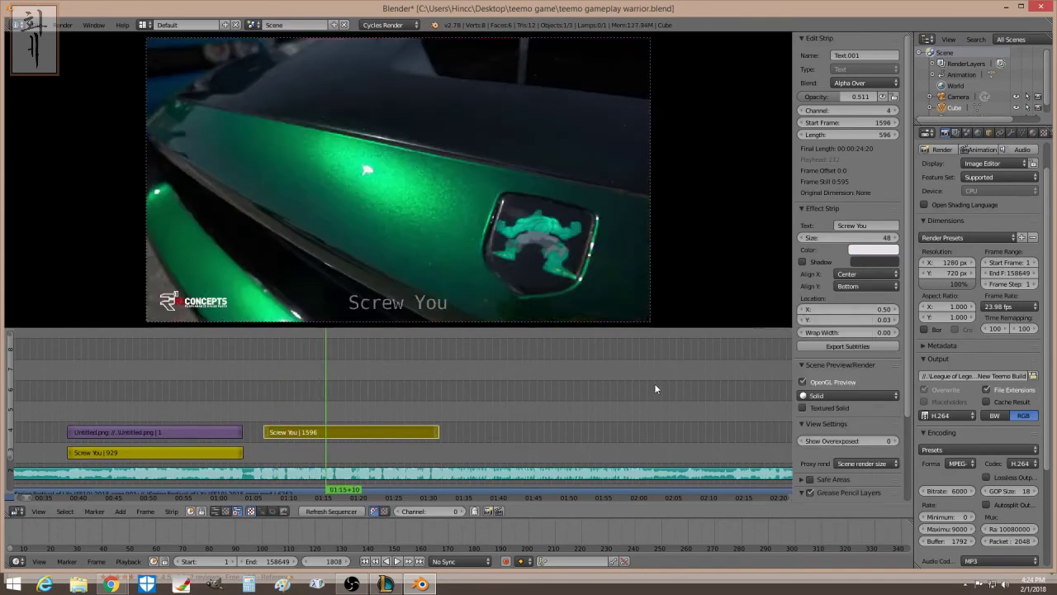
drag(65, 491, 38, 492)
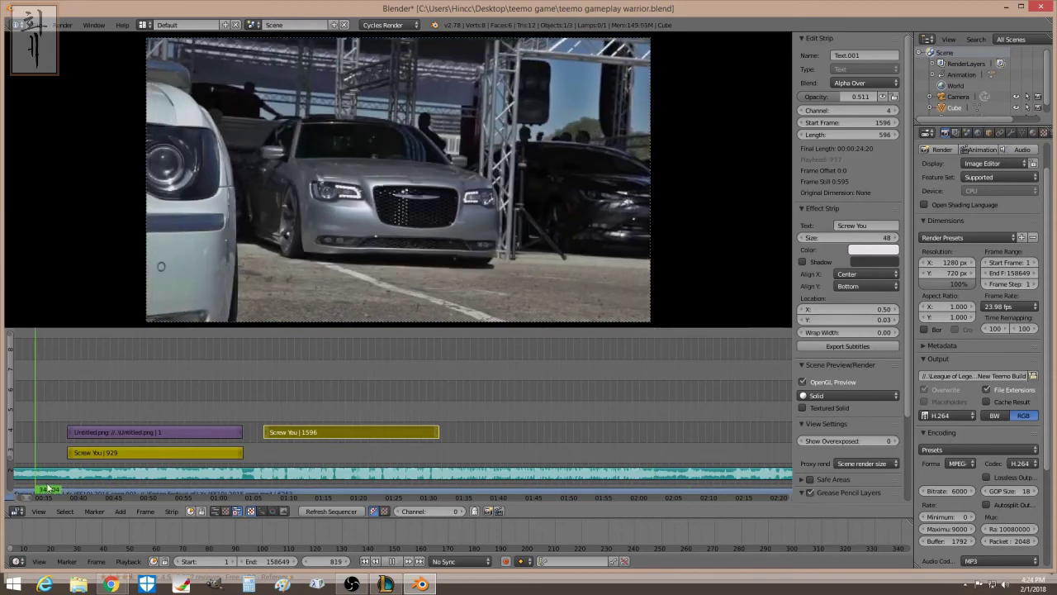
click(227, 491)
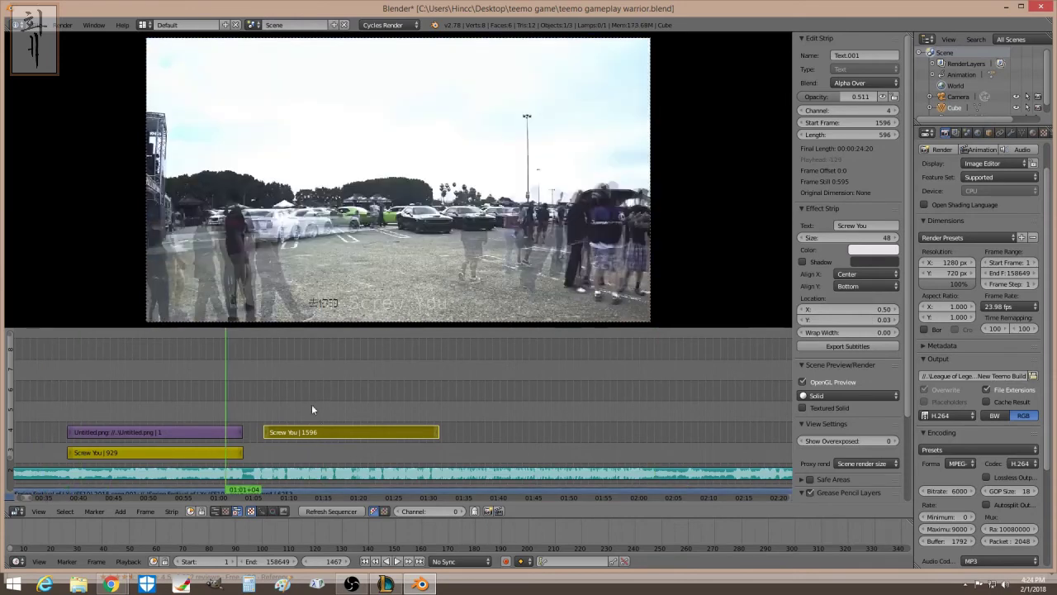
Lower the copied caption to the bottom edge and reselect the original Screw You strip.
drag(863, 320, 858, 323)
click(298, 389)
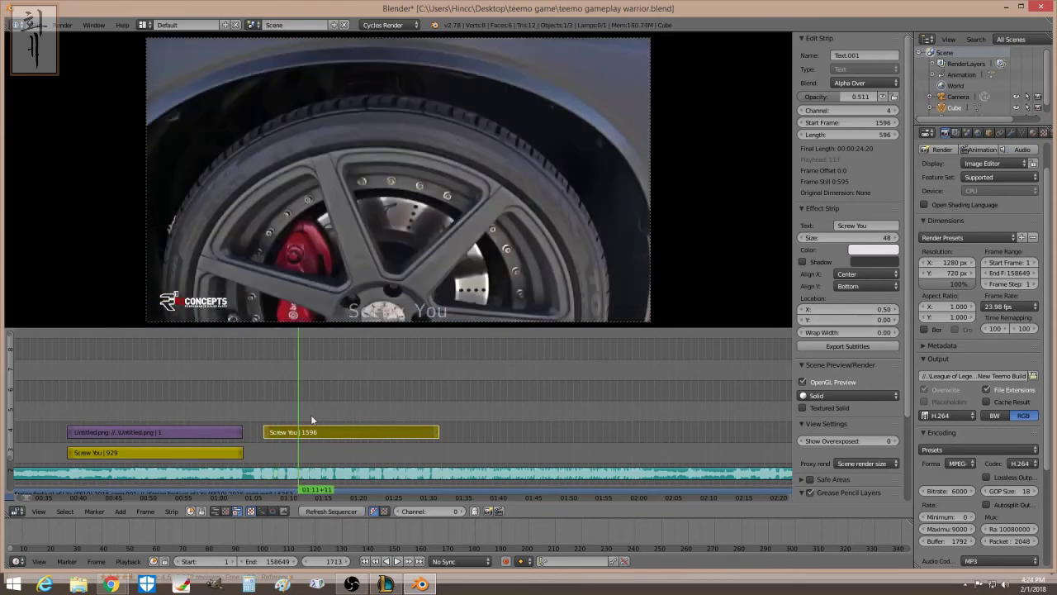
click(178, 409)
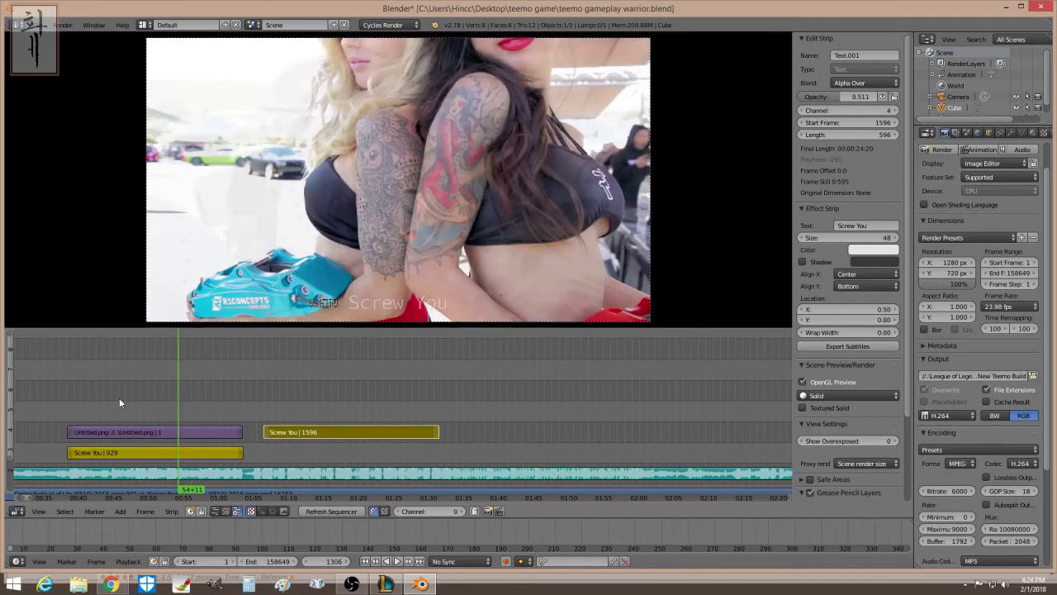
click(119, 397)
right_click(121, 451)
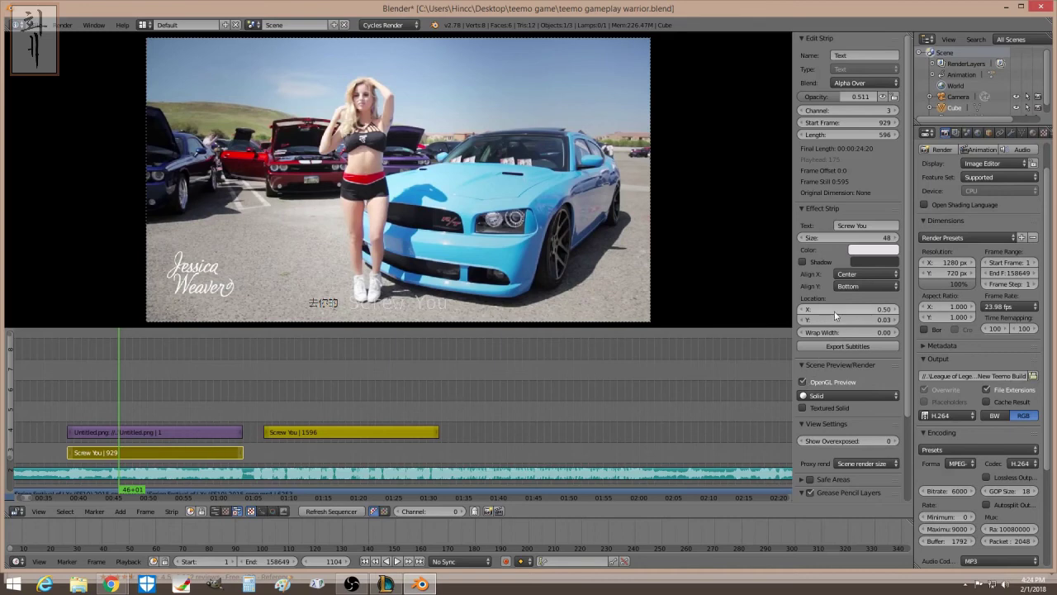
Shift the caption left and make its text black with opacity 0.701.
drag(843, 314, 768, 315)
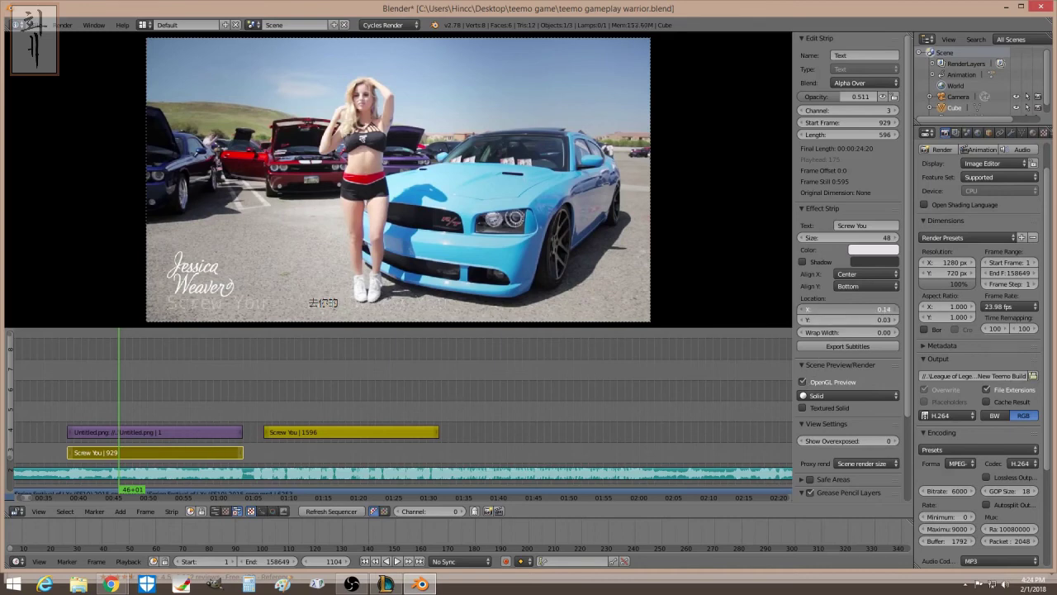
mouse_move(848, 309)
mouse_down()
mouse_move(834, 309)
mouse_move(875, 309)
mouse_up()
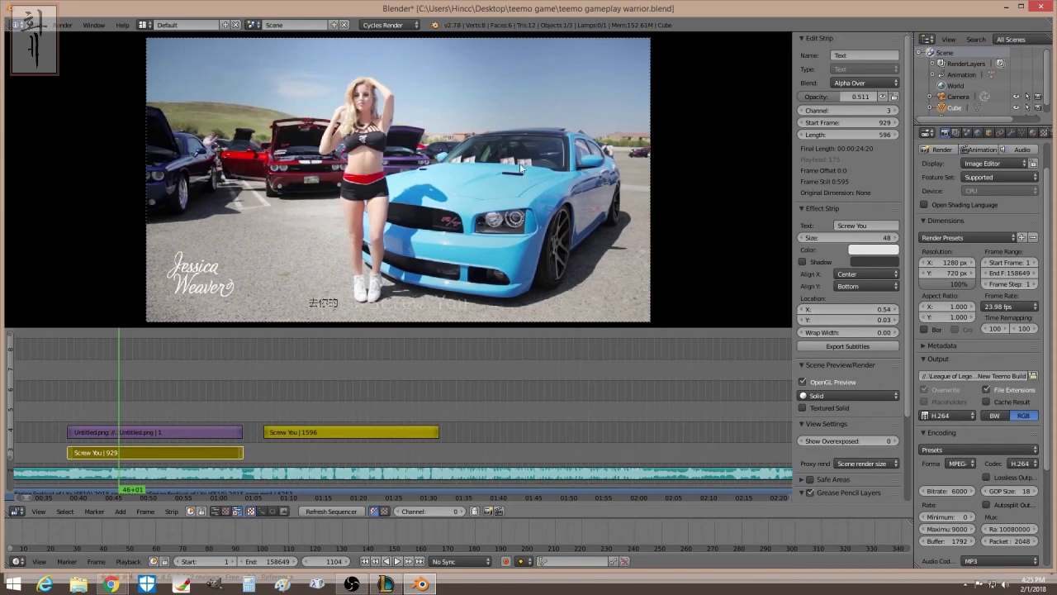
click(867, 250)
drag(943, 98, 943, 169)
drag(859, 96, 887, 97)
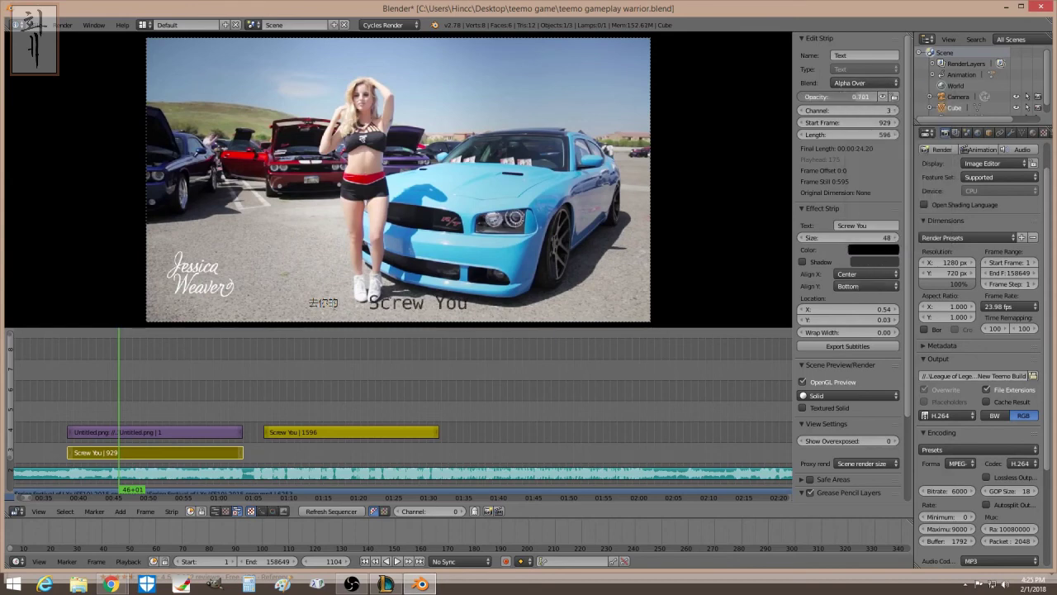
Place the caption on the blue car at Location X 0.61, Y 0.43, kept on one line.
mouse_move(843, 320)
mouse_down()
mouse_move(821, 320)
mouse_move(887, 320)
mouse_up()
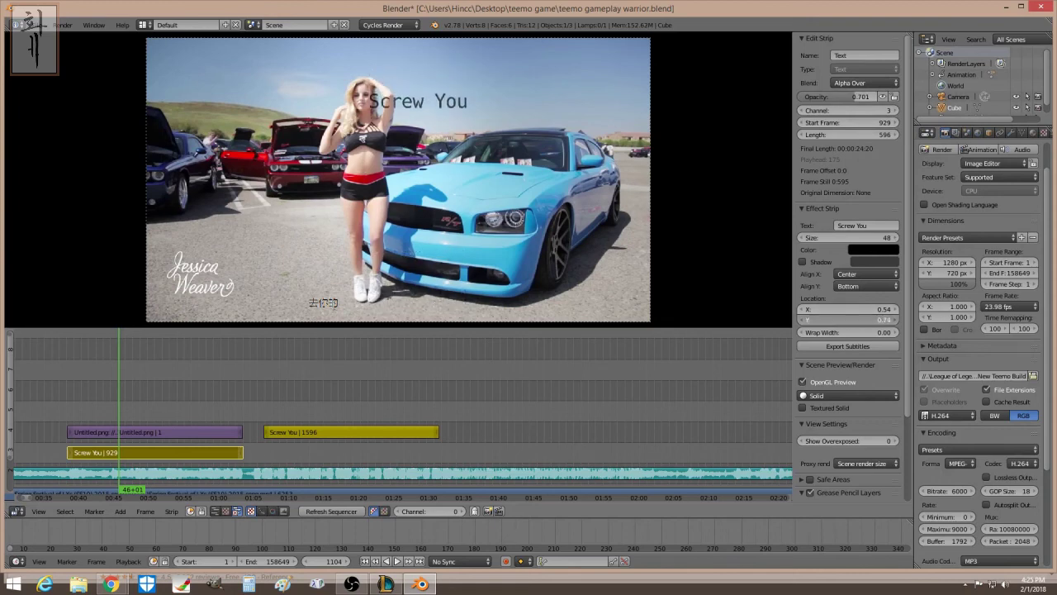
mouse_move(843, 309)
mouse_down()
mouse_move(862, 309)
mouse_move(850, 309)
mouse_up()
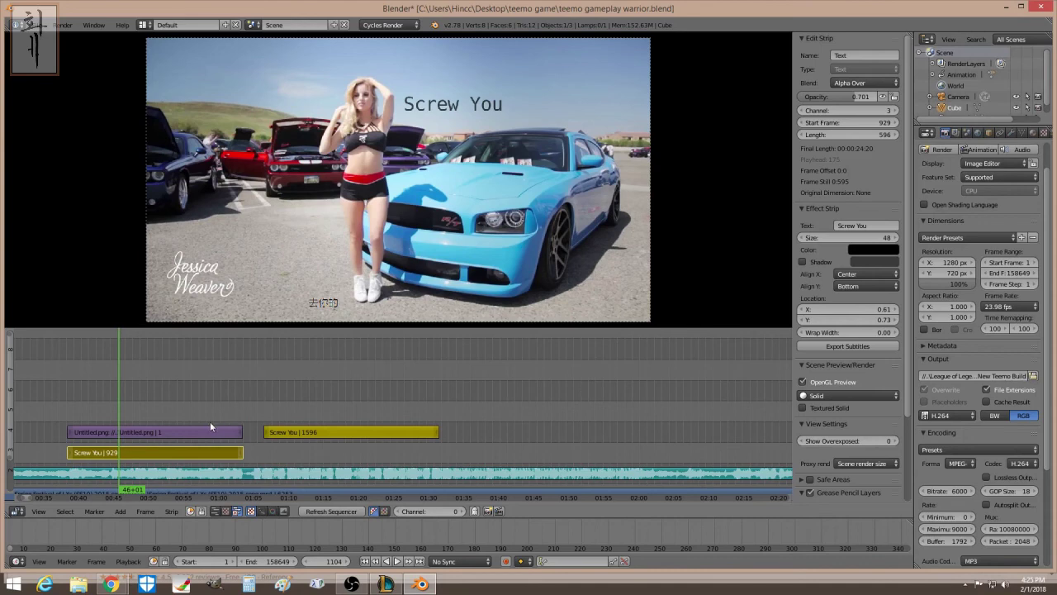
click(123, 511)
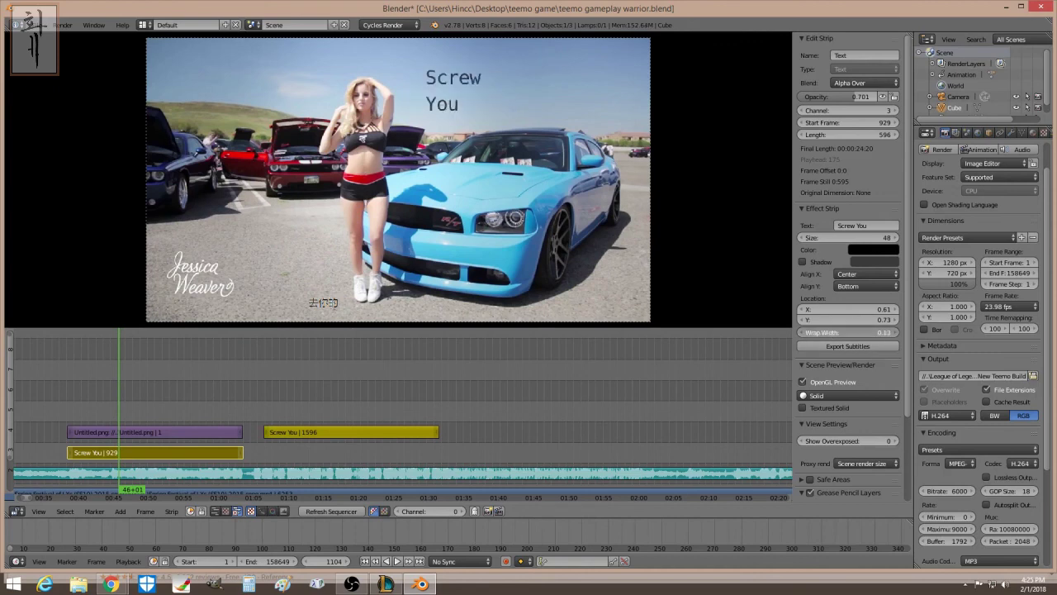
drag(839, 332, 839, 332)
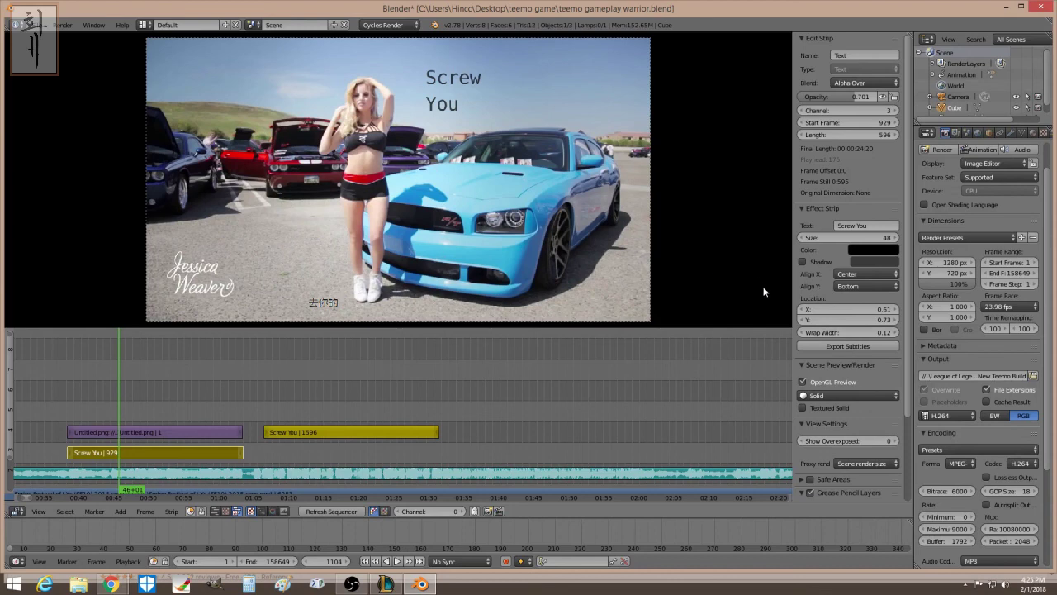
mouse_move(839, 320)
mouse_down()
mouse_move(814, 320)
mouse_move(854, 332)
mouse_move(826, 333)
mouse_up()
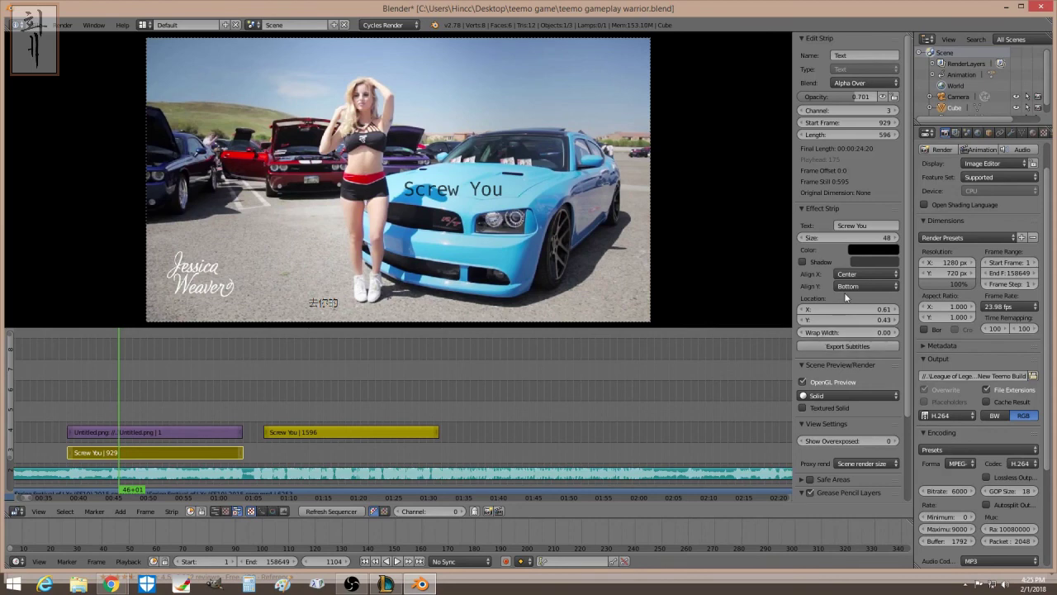